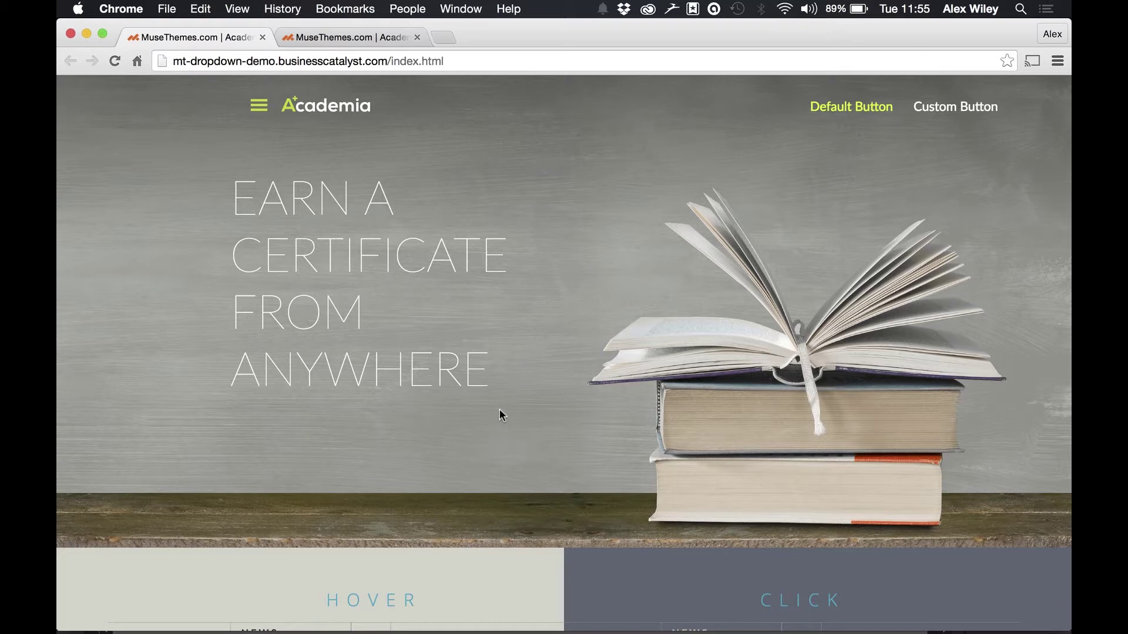
- Examine the hover-triggered News Categories dropdown and its Academics submenu on the Default Button demo page
{"action": "scroll", "coordinate": [498, 457], "scroll_direction": "down", "scroll_amount": 2}
{"action": "scroll", "coordinate": [498, 457], "scroll_direction": "up", "scroll_amount": 2}
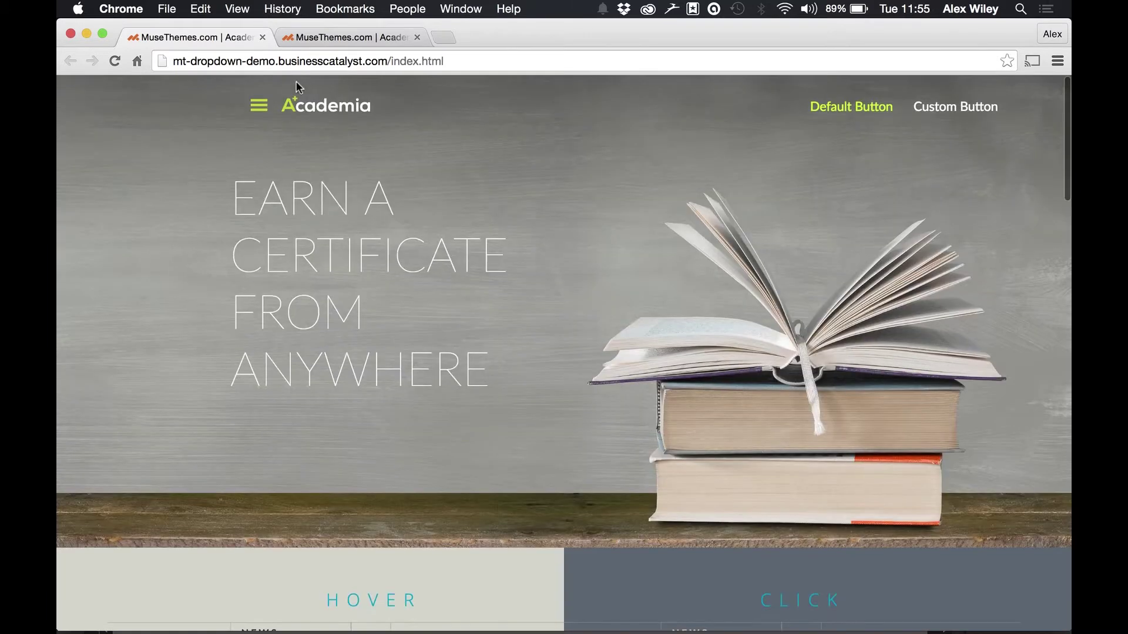
{"action": "scroll", "coordinate": [420, 382], "scroll_direction": "down", "scroll_amount": 5}
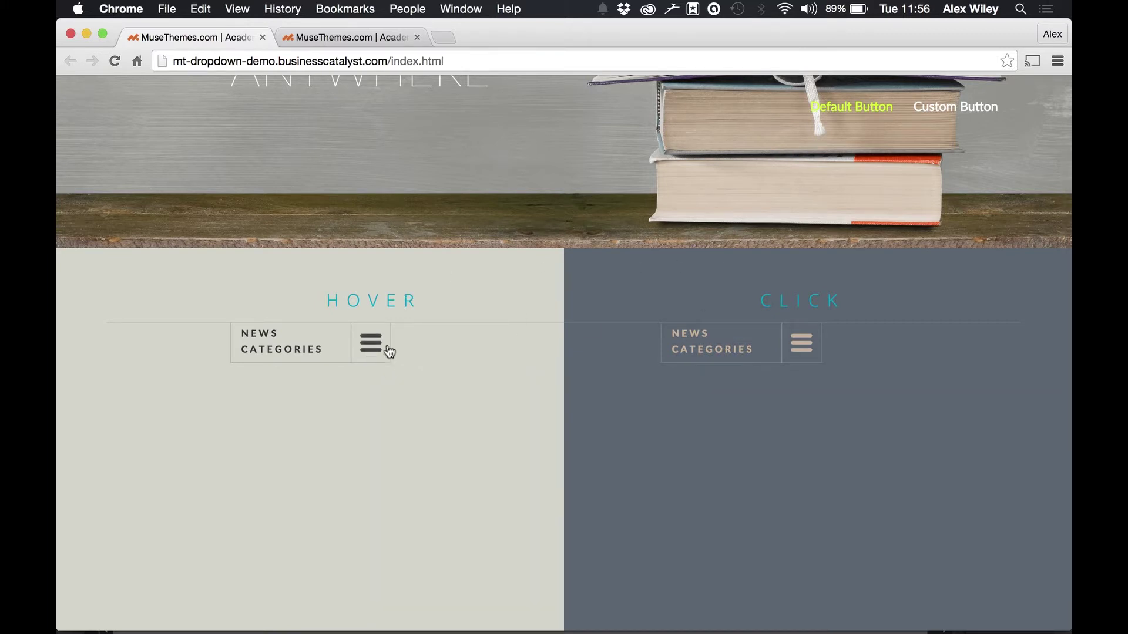
{"action": "mouse_move", "coordinate": [371, 347]}
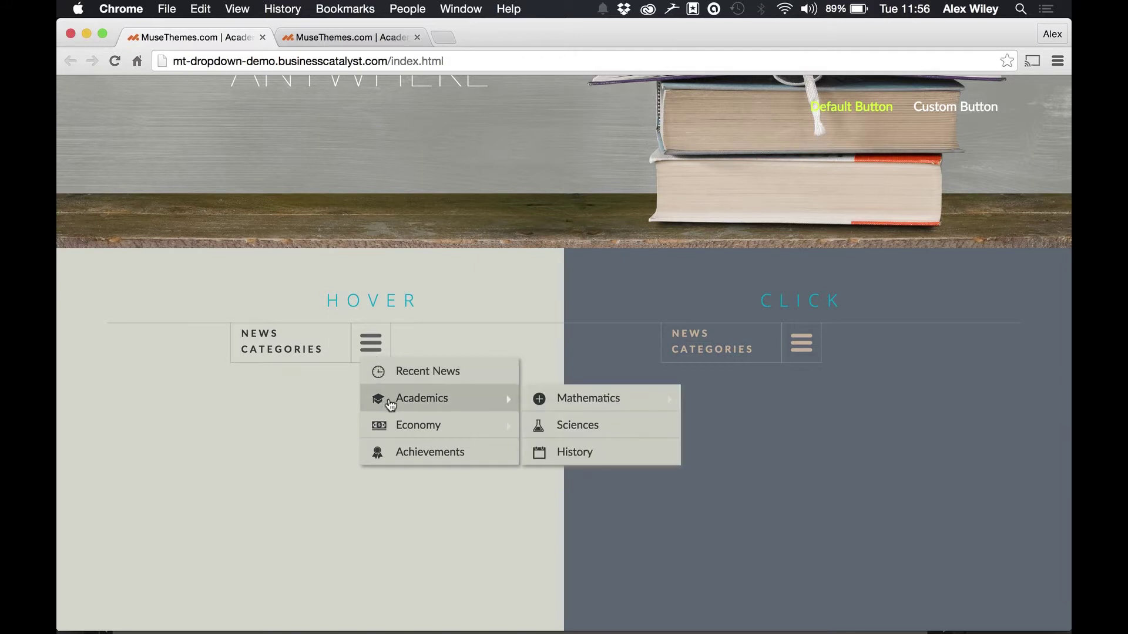
{"action": "mouse_move", "coordinate": [394, 411]}
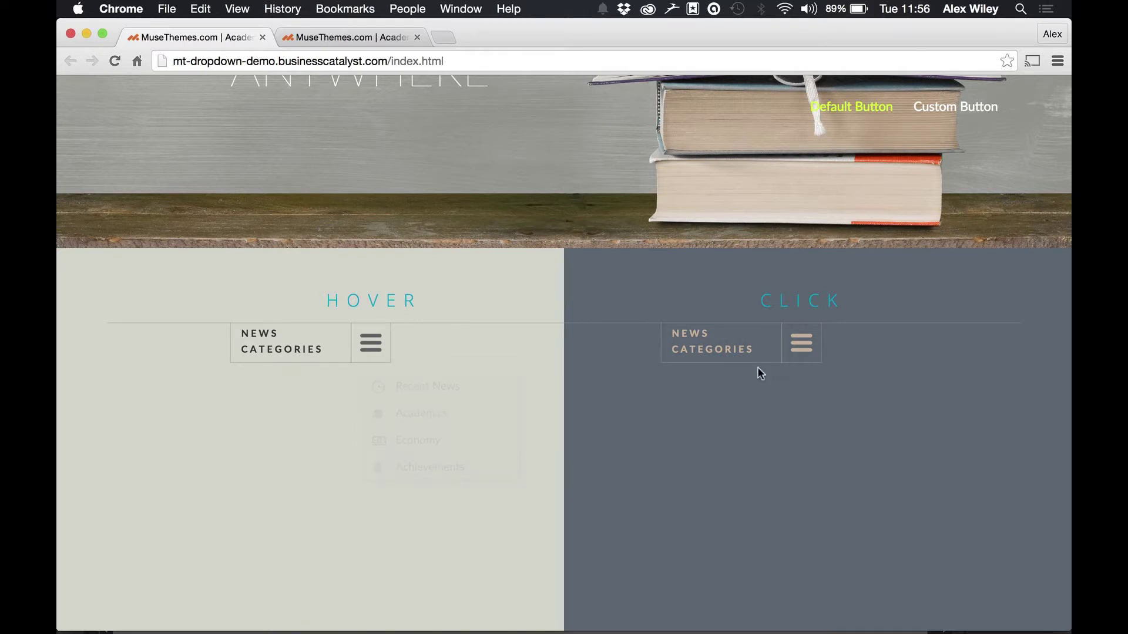
- Try the click-triggered News Categories dropdown, opening the Academics submenu and returning to the previous level
{"action": "left_click", "coordinate": [806, 351]}
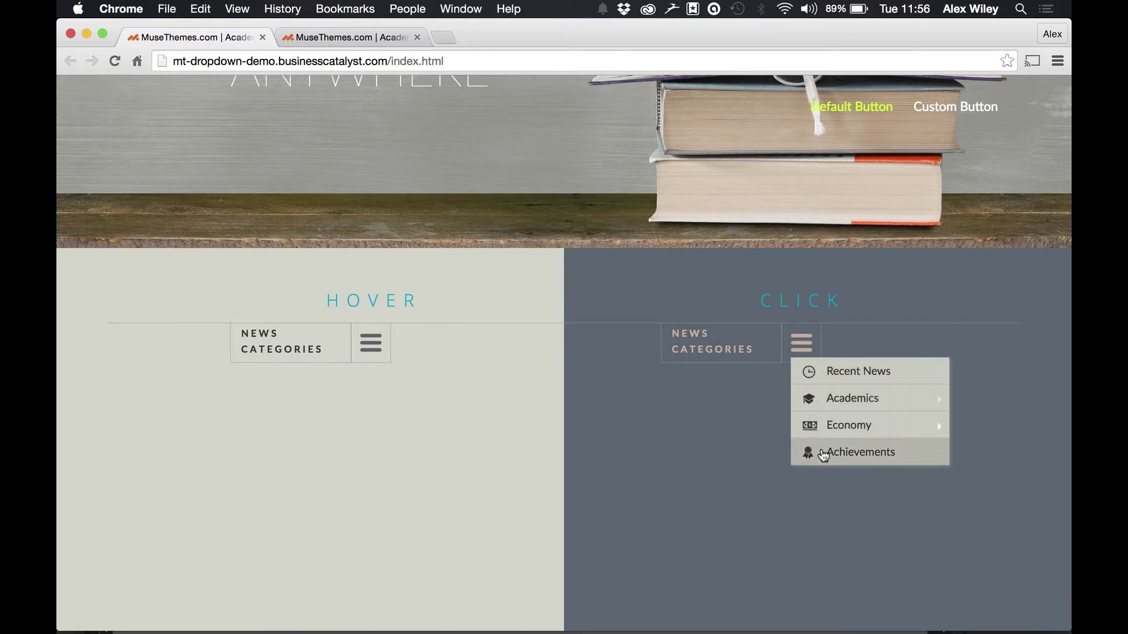
{"action": "left_click", "coordinate": [846, 402]}
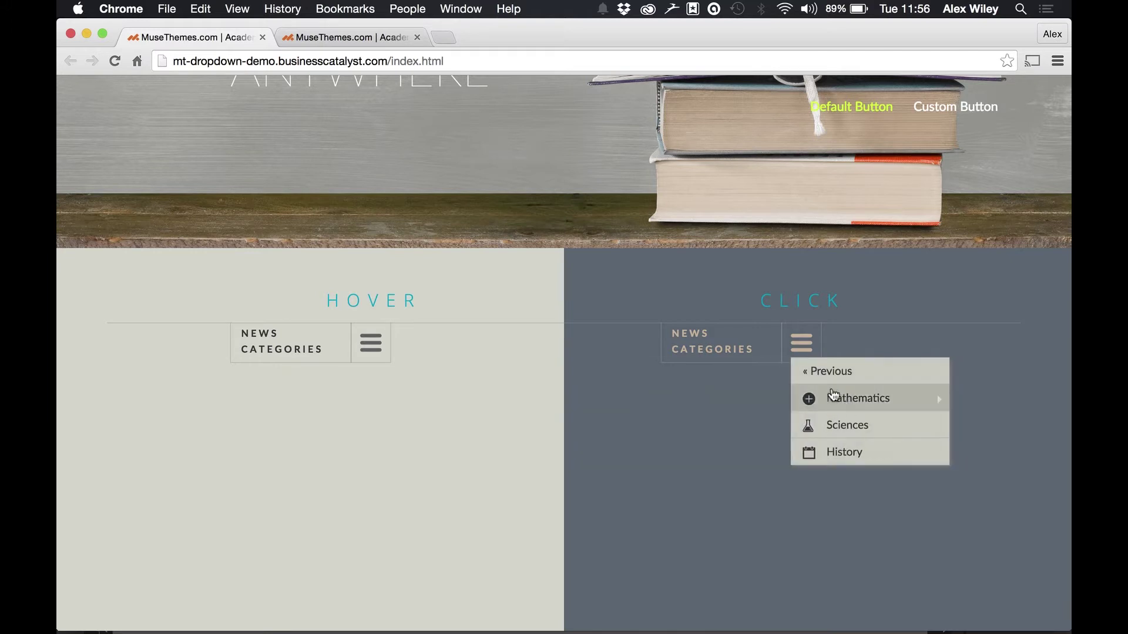
{"action": "left_click", "coordinate": [811, 372]}
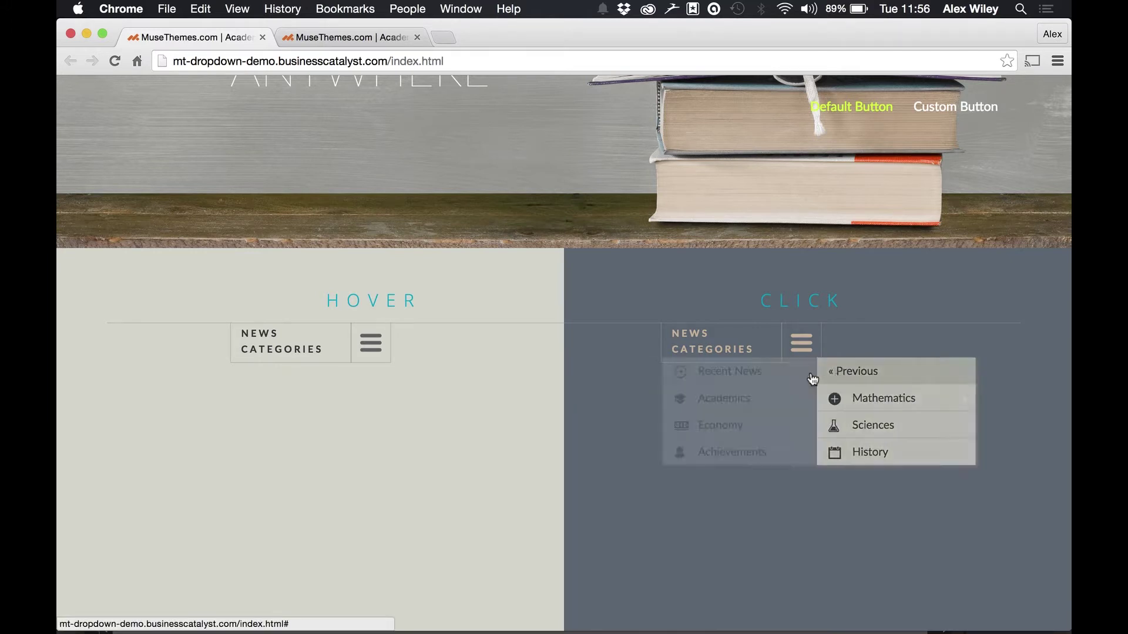
{"action": "left_click", "coordinate": [690, 397]}
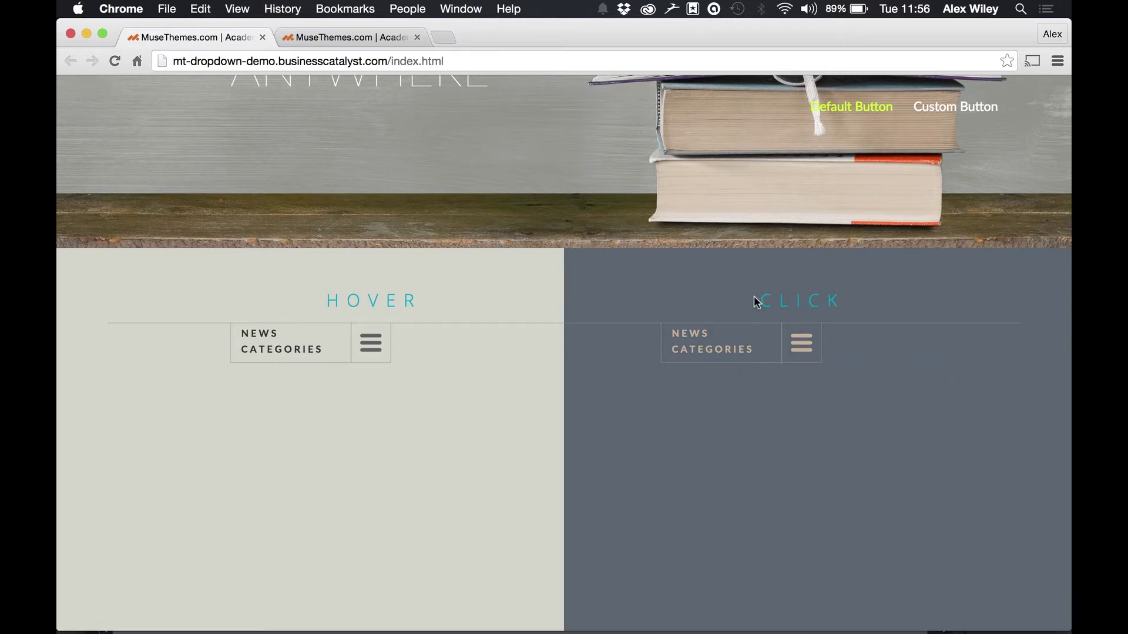
{"action": "scroll", "coordinate": [767, 289], "scroll_direction": "up", "scroll_amount": 1}
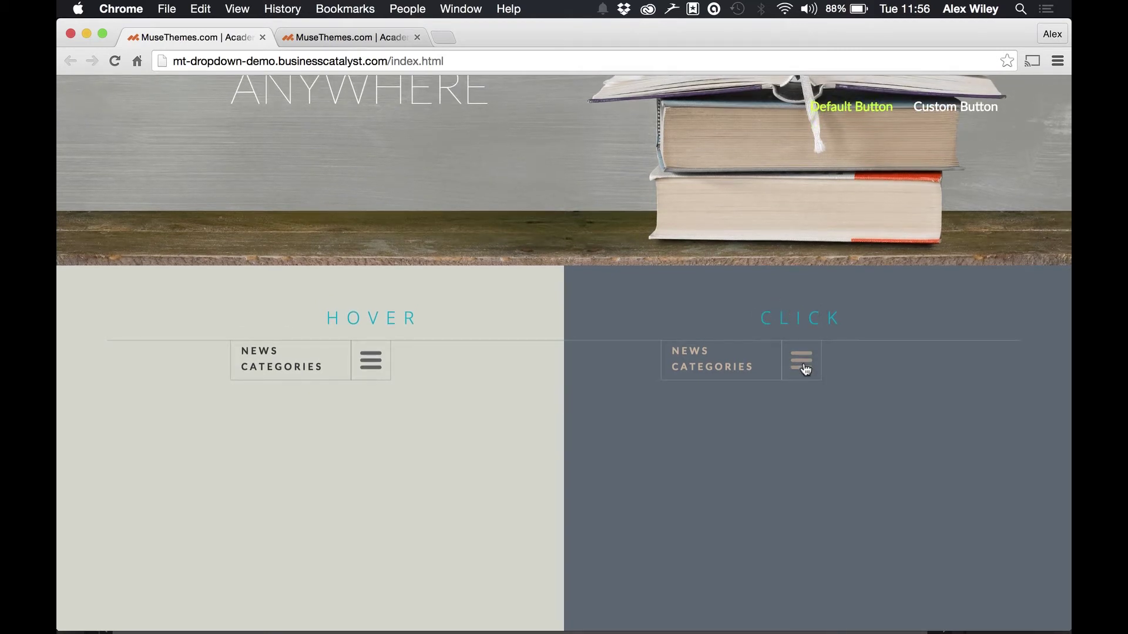
- Open the Custom Button demo page and examine the On Hover department dropdown with its Media submenu
{"action": "left_click", "coordinate": [368, 38]}
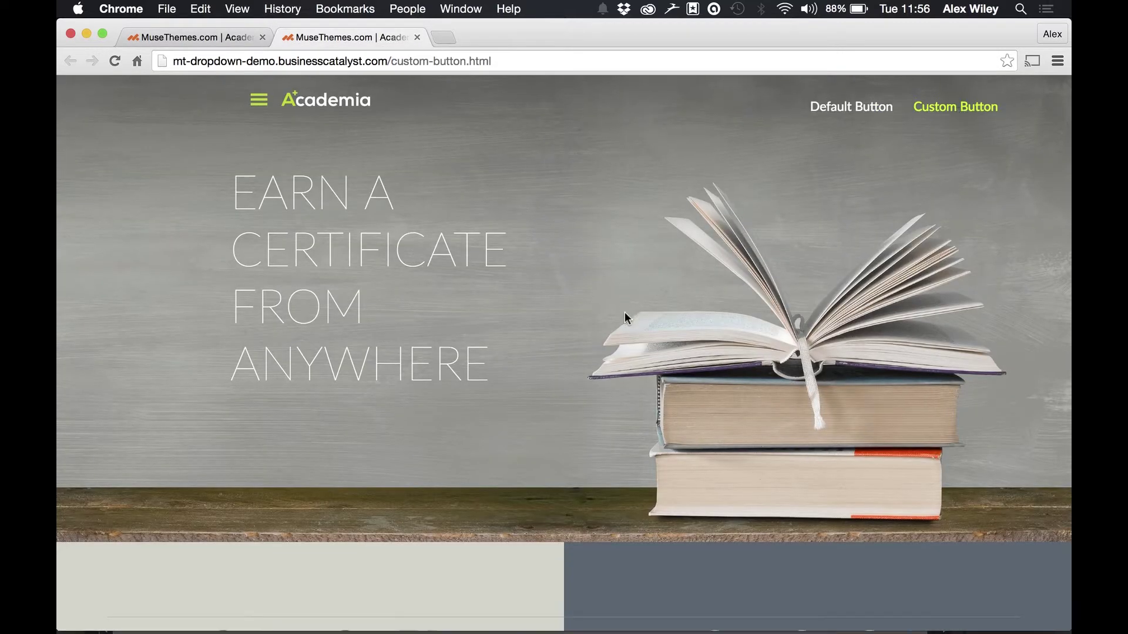
{"action": "scroll", "coordinate": [625, 315], "scroll_direction": "down", "scroll_amount": 5}
{"action": "scroll", "coordinate": [626, 312], "scroll_direction": "down", "scroll_amount": 1}
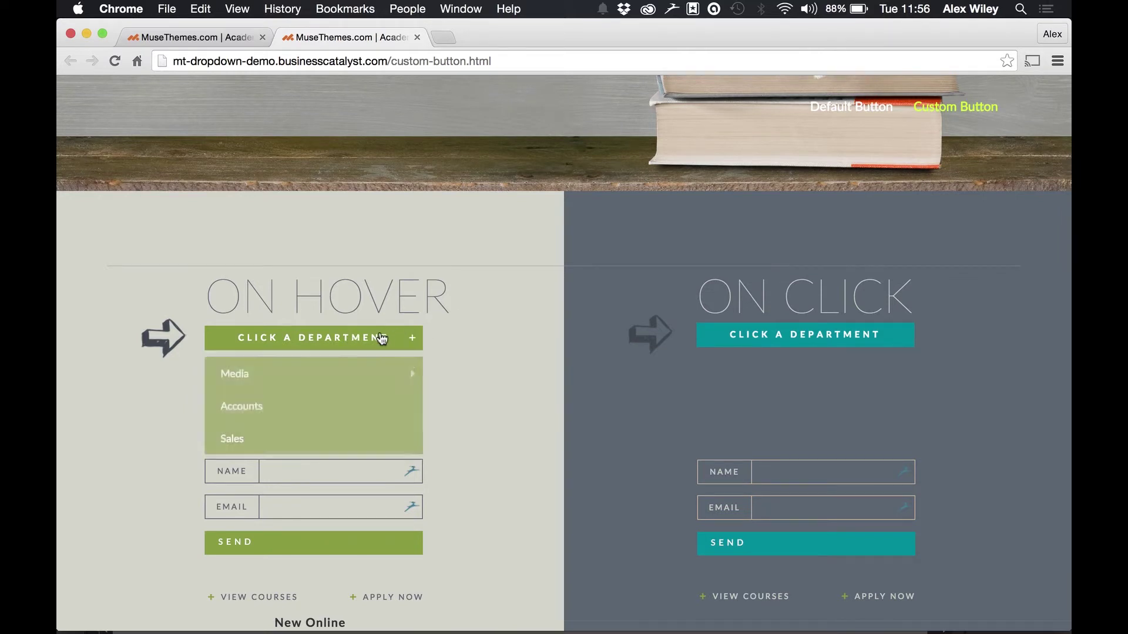
{"action": "mouse_move", "coordinate": [366, 375]}
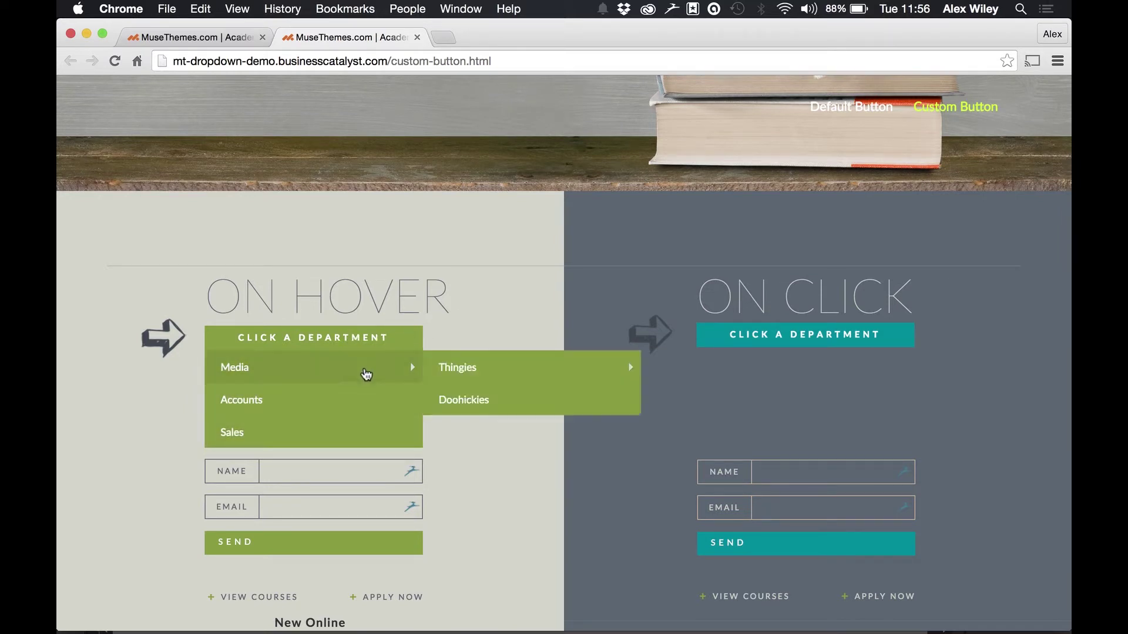
{"action": "mouse_move", "coordinate": [477, 381]}
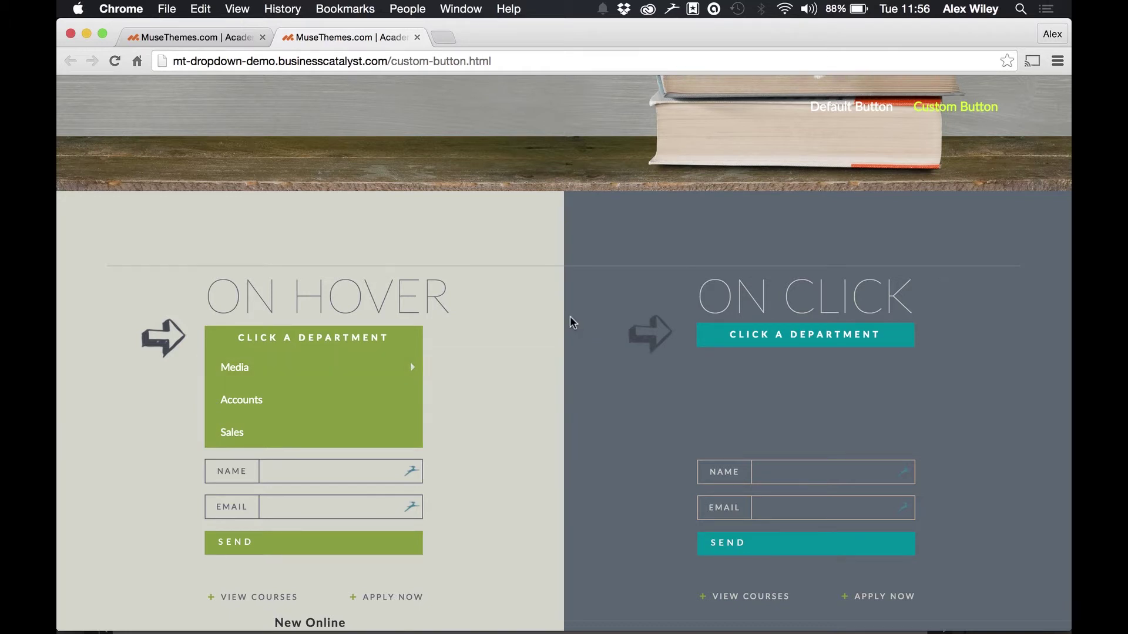
- Try the On Click department dropdown on the Custom Button demo page, going into its Media submenu
{"action": "left_click", "coordinate": [778, 340]}
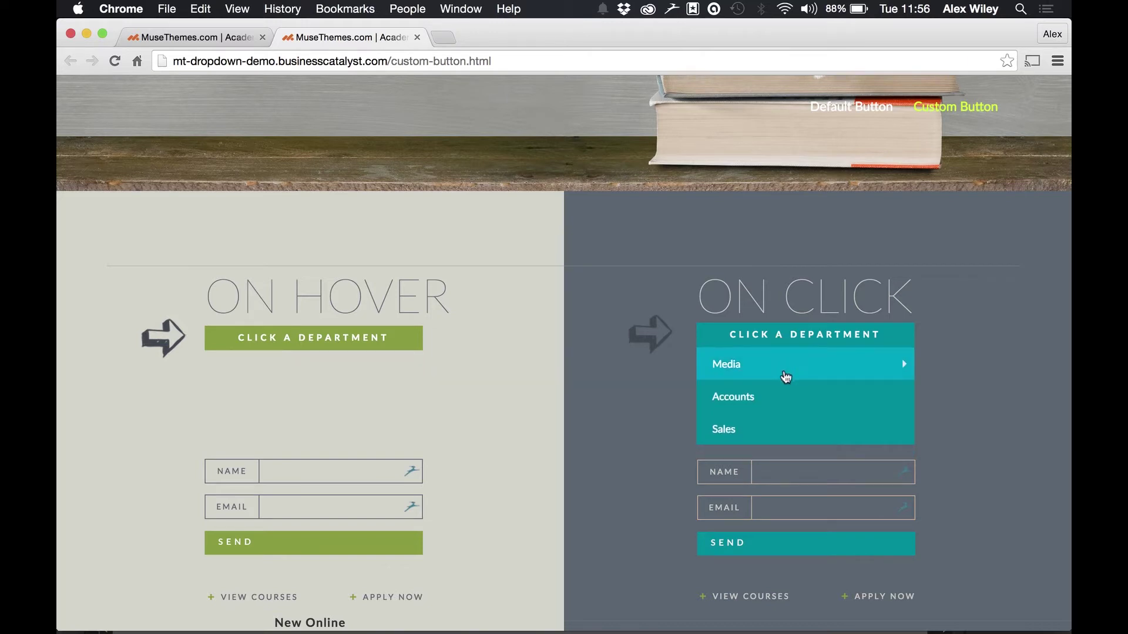
{"action": "left_click", "coordinate": [786, 377]}
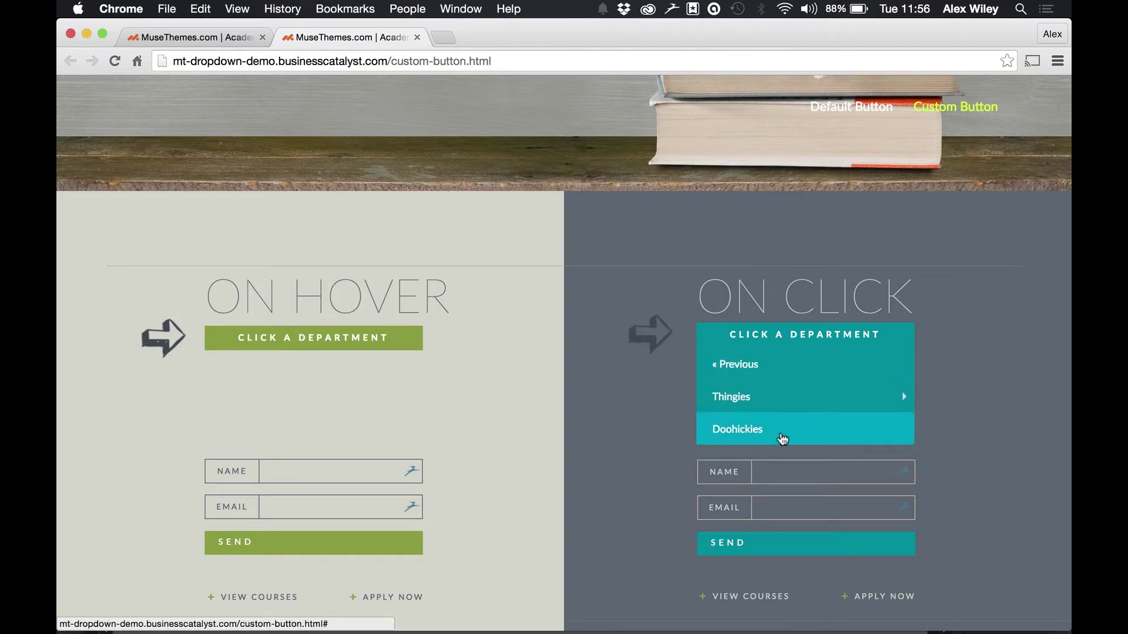
{"action": "left_click", "coordinate": [789, 408]}
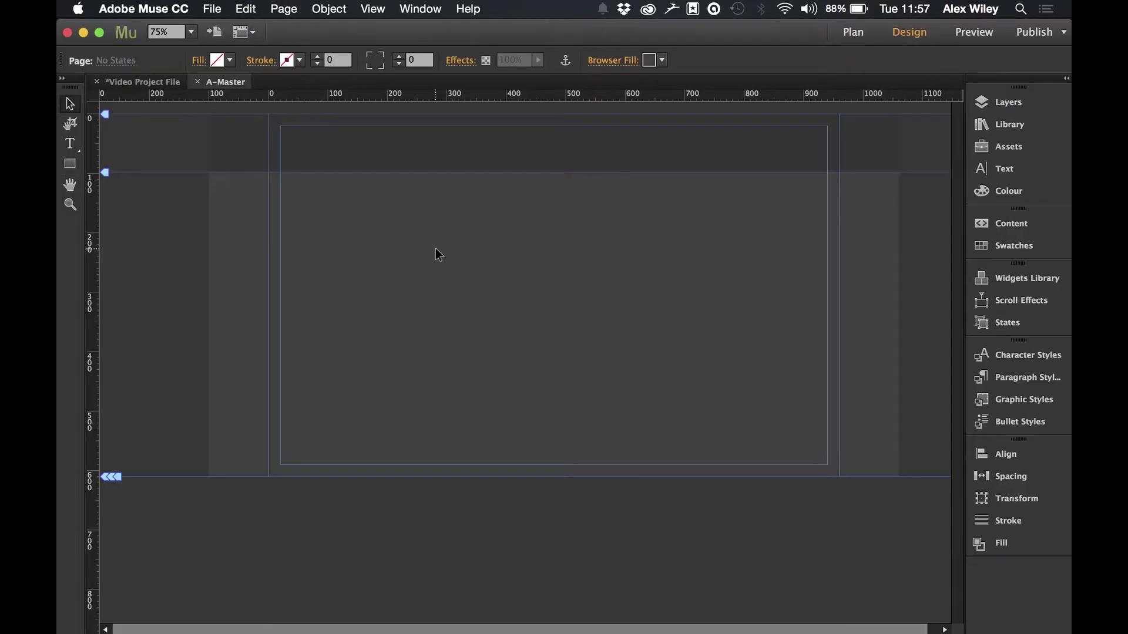
- In Adobe Muse, search the library for "drop" and place the MT Toolbox Dropdown List item on the A-Master page
{"action": "left_click", "coordinate": [978, 126]}
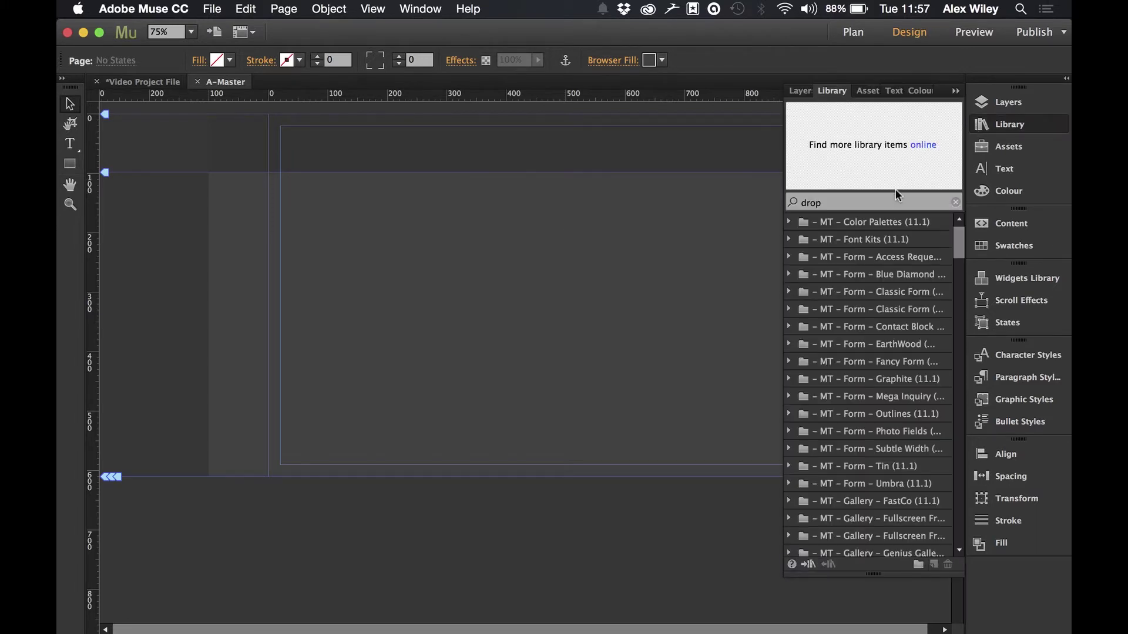
{"action": "key", "text": "Return"}
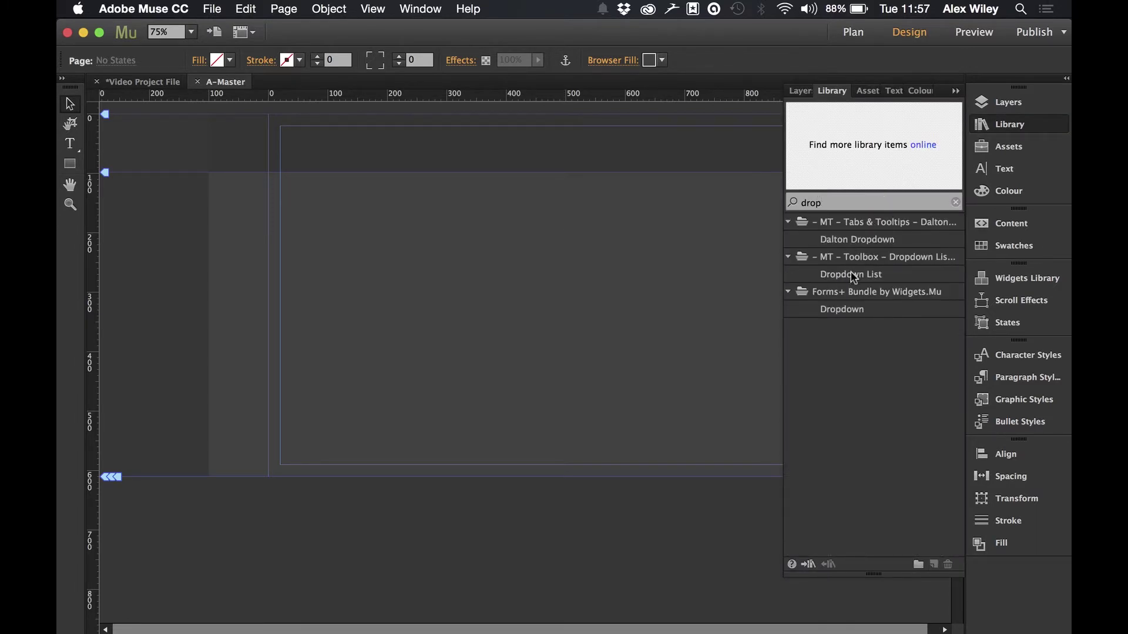
{"action": "left_click_drag", "start_coordinate": [858, 277], "coordinate": [271, 210]}
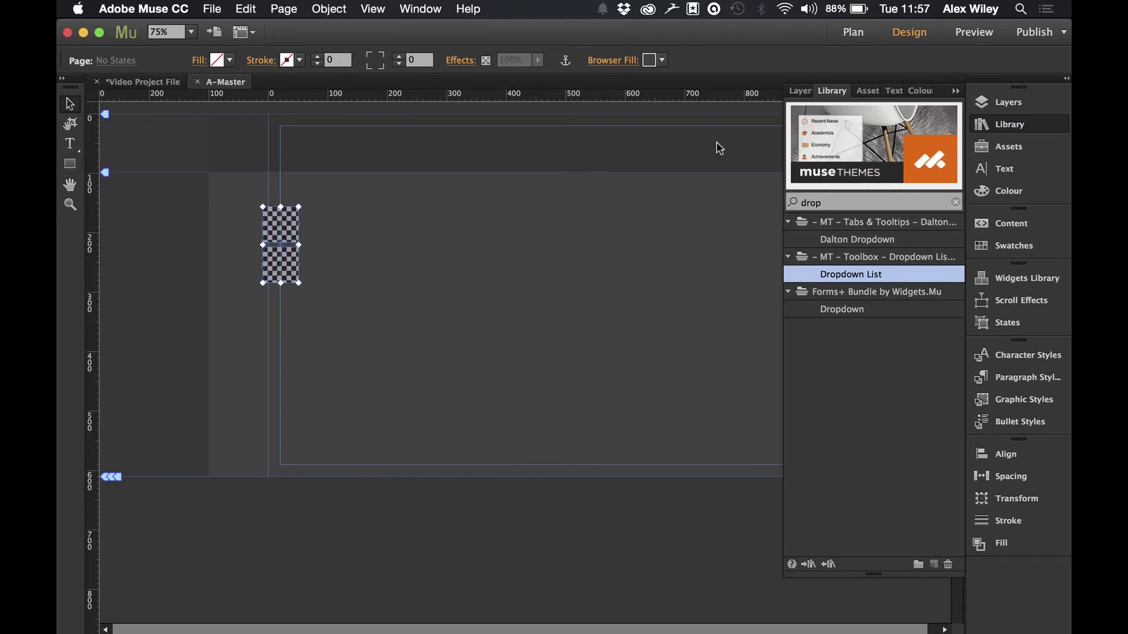
{"action": "left_click", "coordinate": [997, 124]}
{"action": "left_click", "coordinate": [326, 277]}
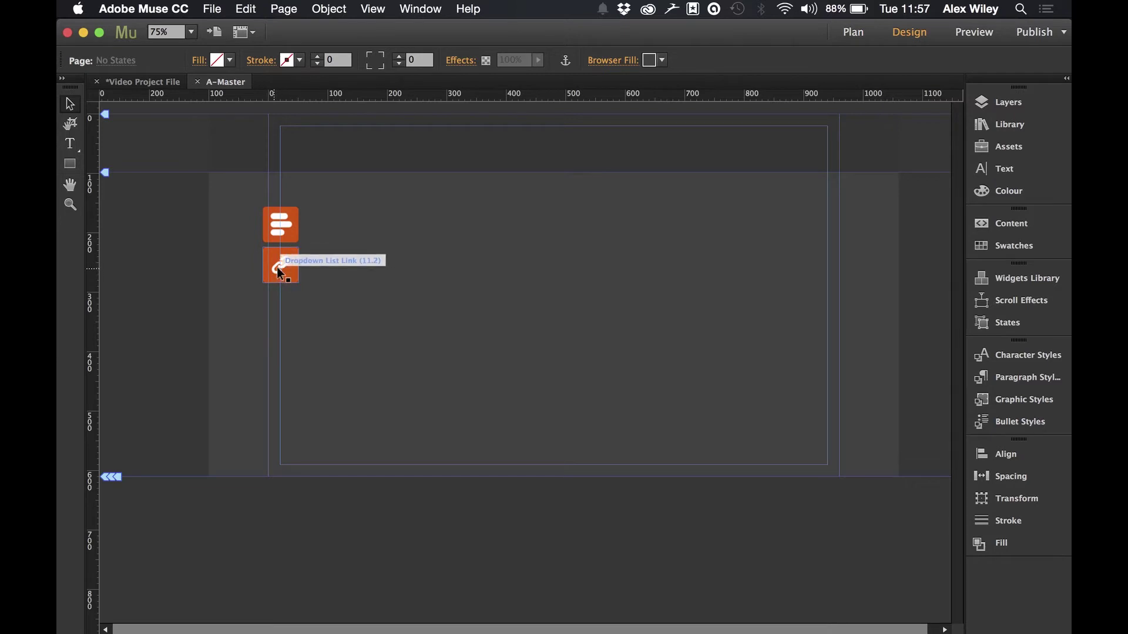
- Move both widgets off the page beside the header, and place the Dropdown List widget in the header against the page's left edge
{"action": "left_click_drag", "start_coordinate": [320, 282], "coordinate": [178, 152]}
{"action": "left_click", "coordinate": [280, 239]}
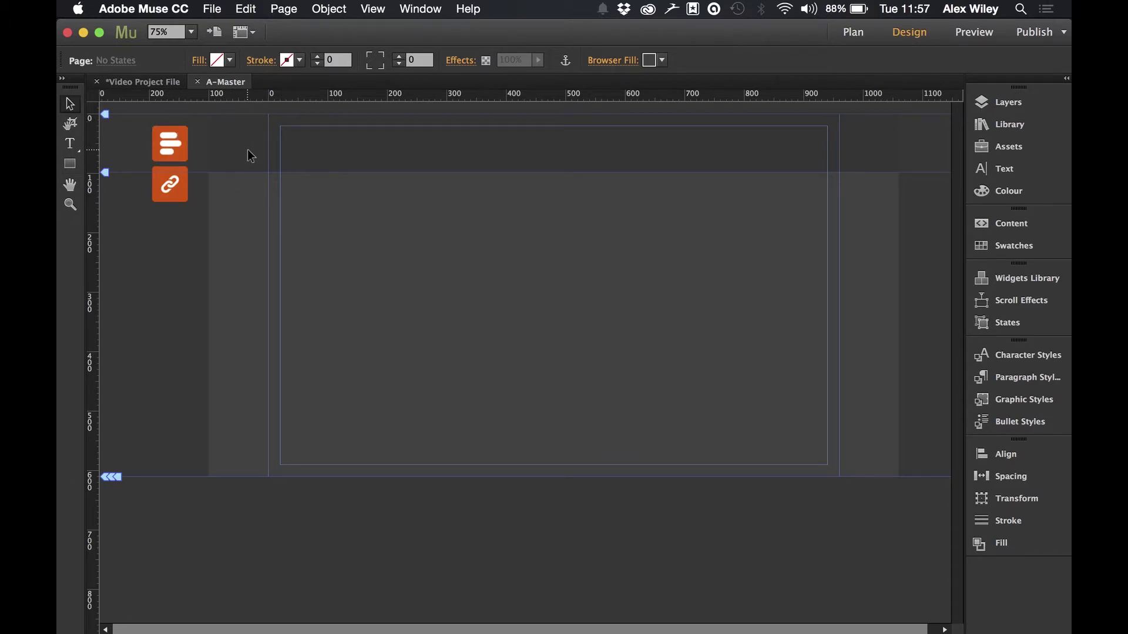
{"action": "left_click_drag", "start_coordinate": [170, 143], "coordinate": [249, 150]}
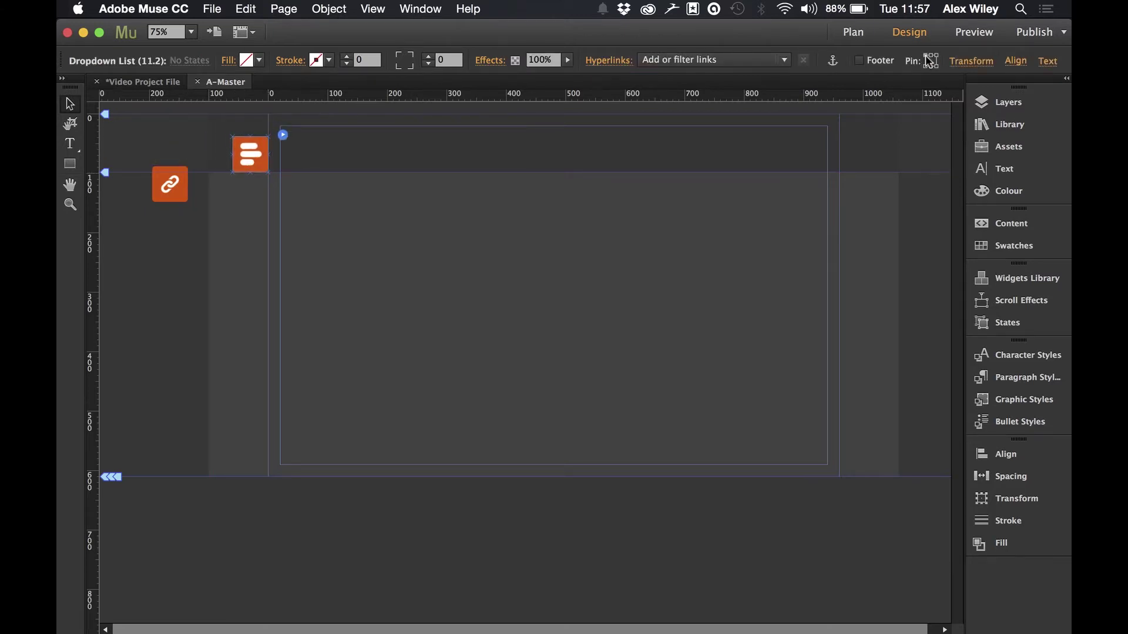
{"action": "left_click", "coordinate": [337, 206]}
- In the Dropdown List widget's options, keep Default Button as the button type and set its size to 50 px
{"action": "left_click", "coordinate": [255, 156]}
{"action": "left_click", "coordinate": [284, 135]}
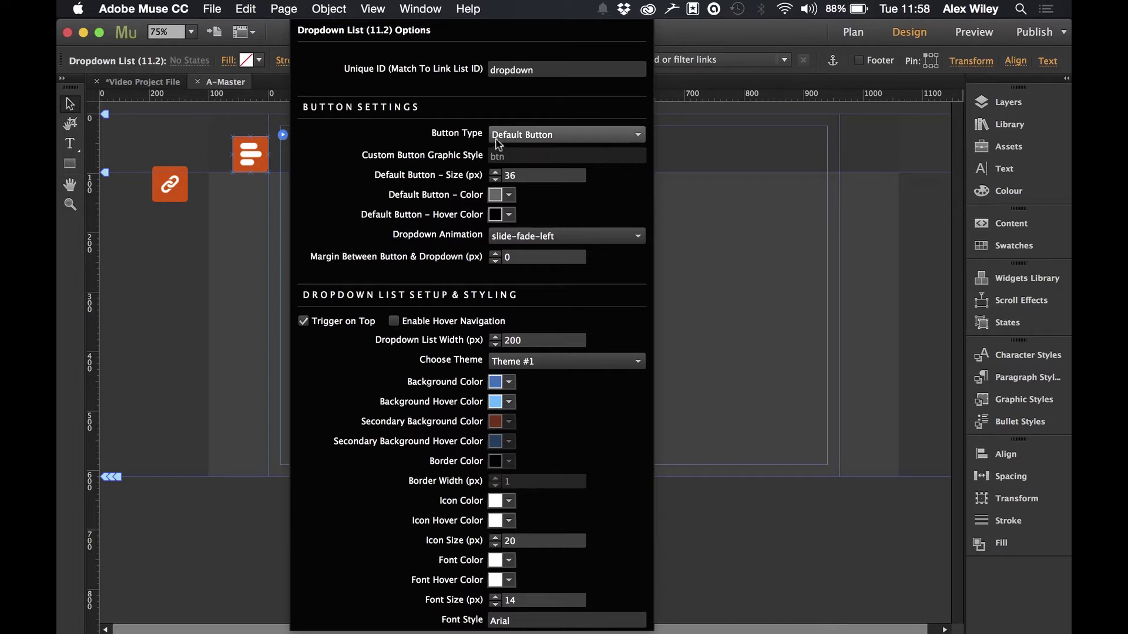
{"action": "left_click", "coordinate": [535, 141]}
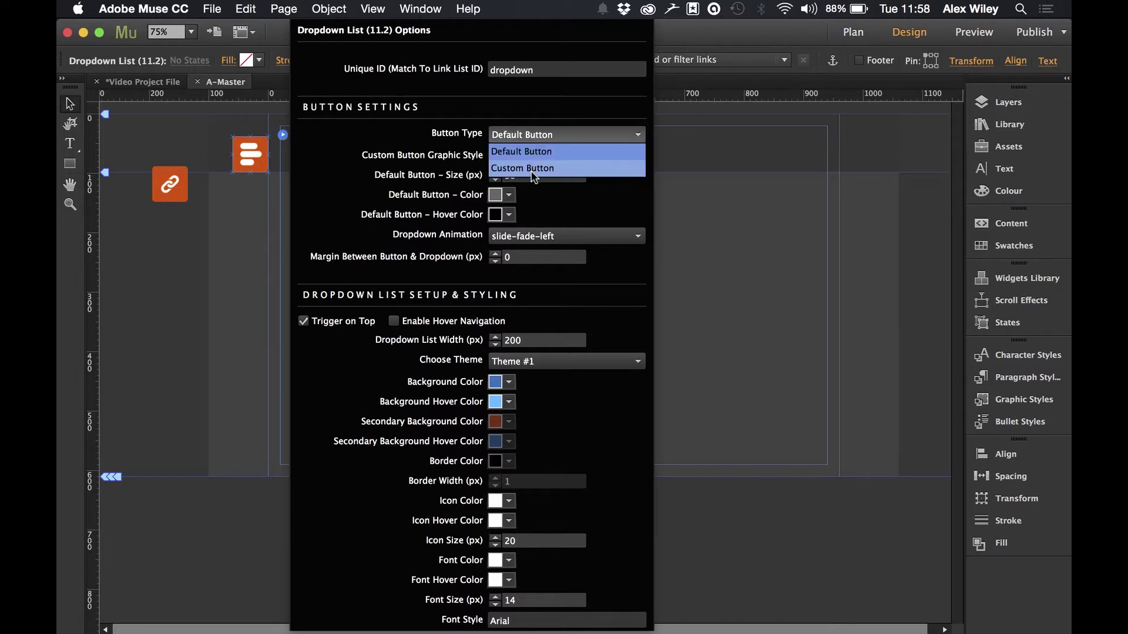
{"action": "left_click", "coordinate": [515, 155]}
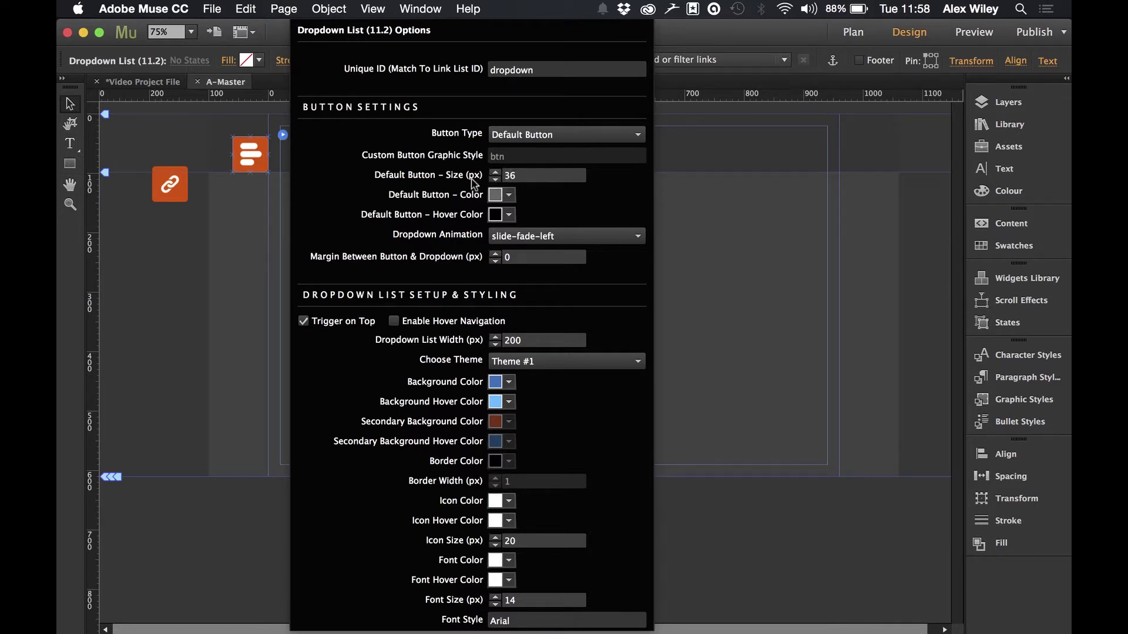
{"action": "left_click", "coordinate": [520, 175]}
{"action": "type", "text": "50"}
{"action": "key", "text": "Return"}
- Set the default button's color to white (FFFFFF) and its hover color to light grey
{"action": "left_click", "coordinate": [509, 196]}
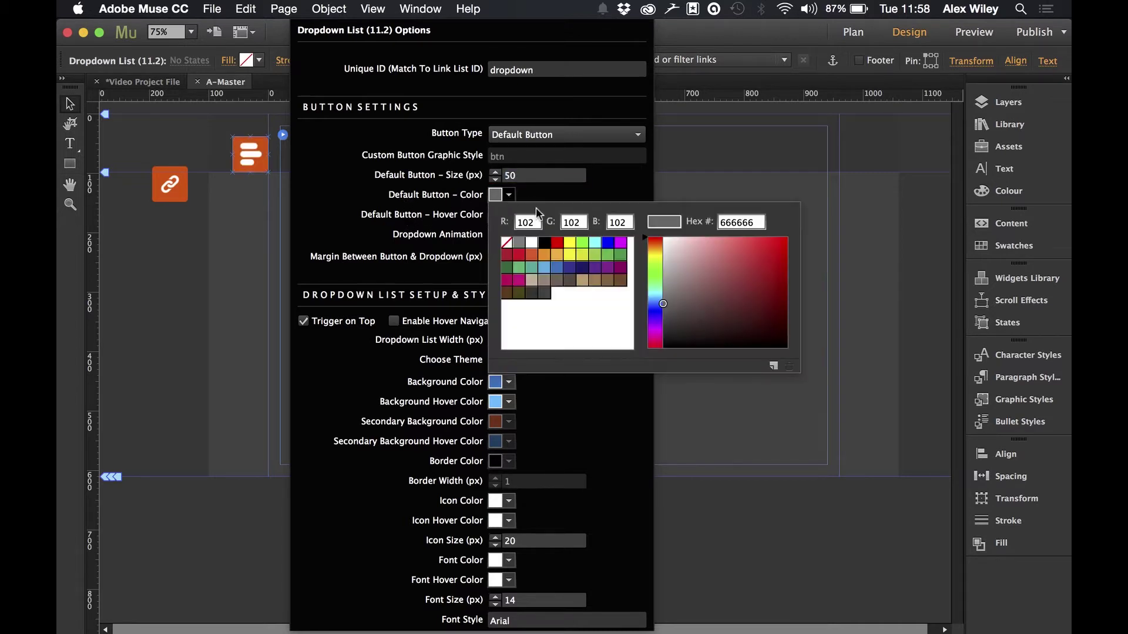
{"action": "left_click", "coordinate": [532, 242]}
{"action": "left_click", "coordinate": [551, 205]}
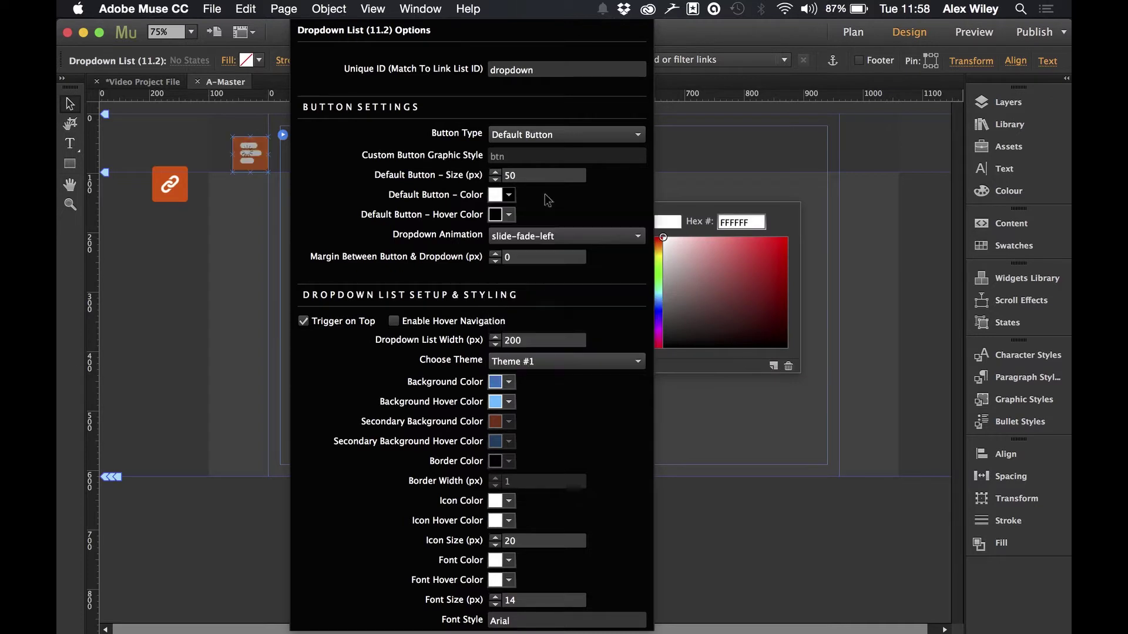
{"action": "left_click", "coordinate": [509, 215]}
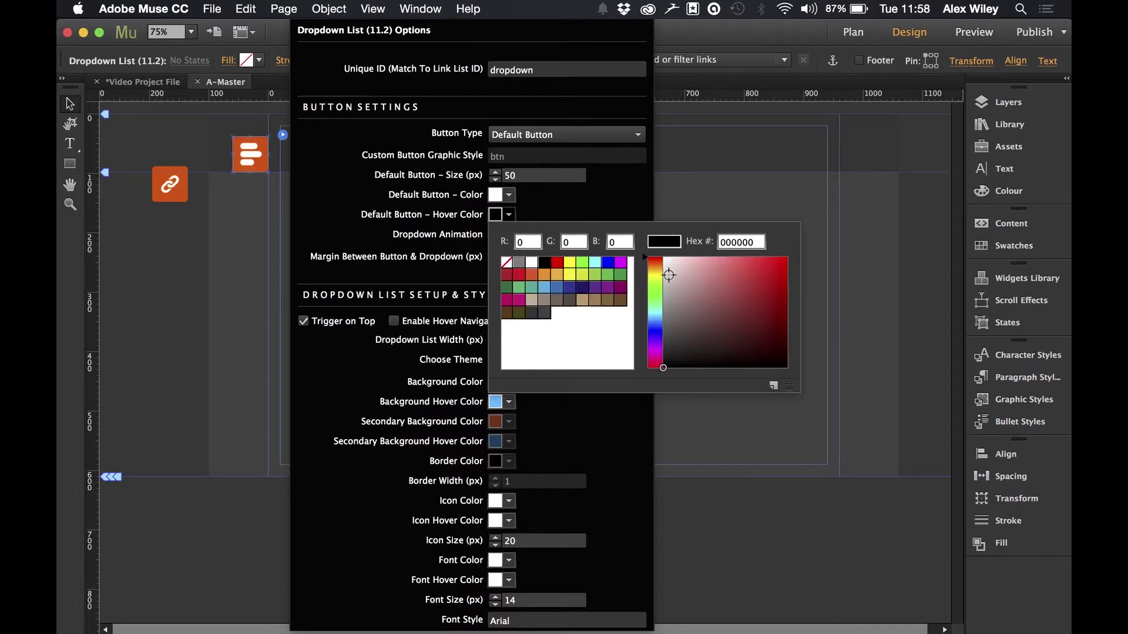
{"action": "left_click", "coordinate": [664, 276]}
{"action": "left_click", "coordinate": [568, 205]}
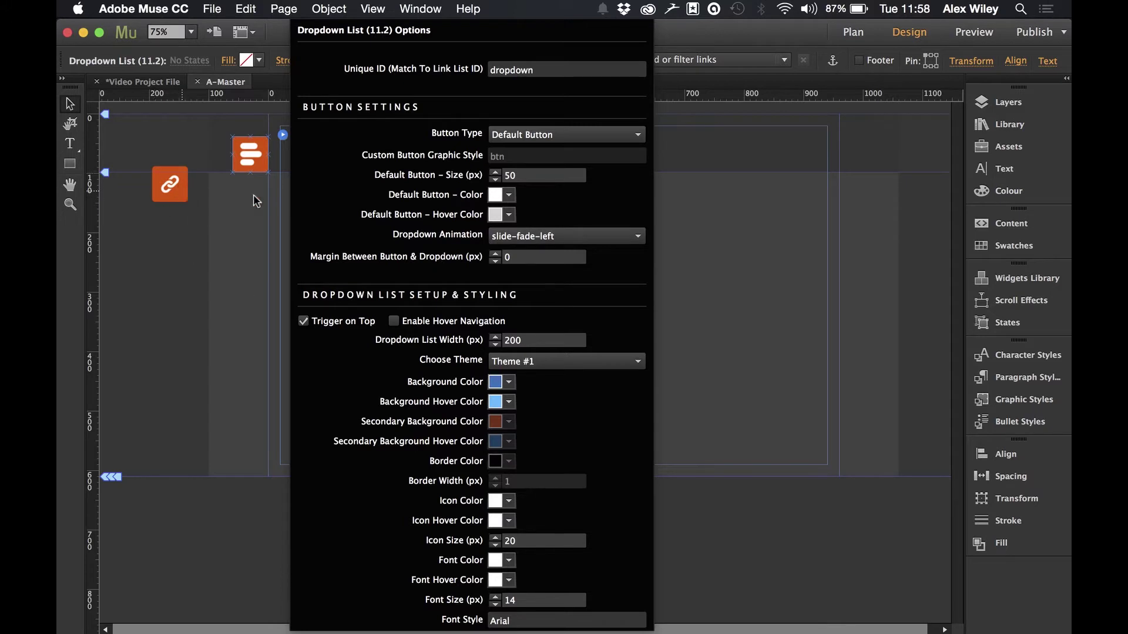
{"action": "left_click", "coordinate": [198, 266]}
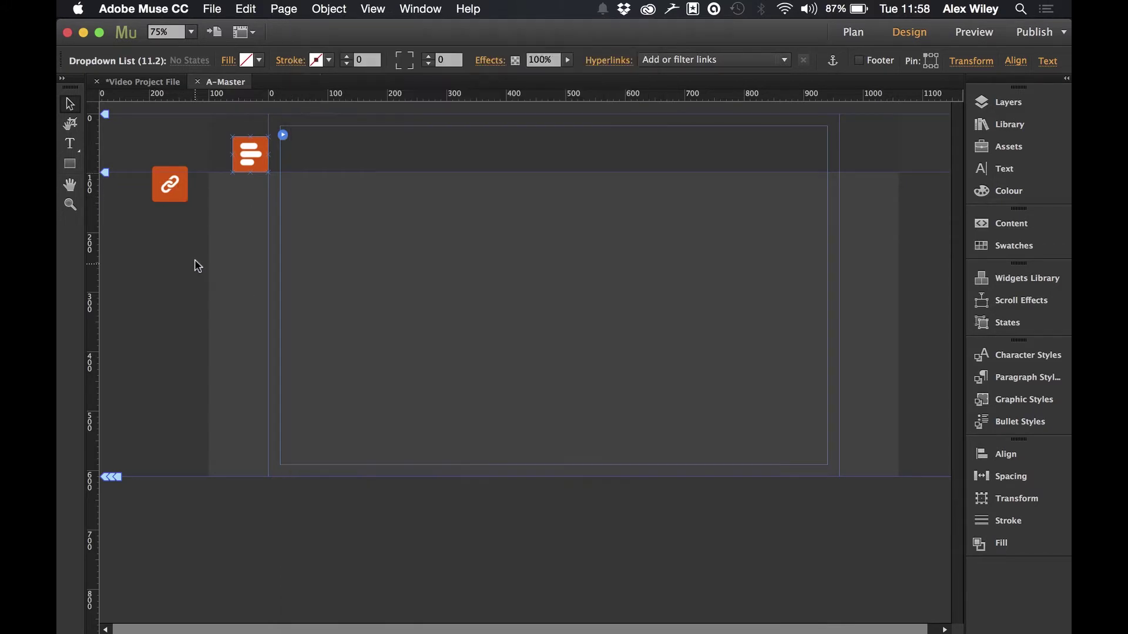
- Preview the A-Master page in the browser and test the dropdown menu button
{"action": "left_click", "coordinate": [212, 9]}
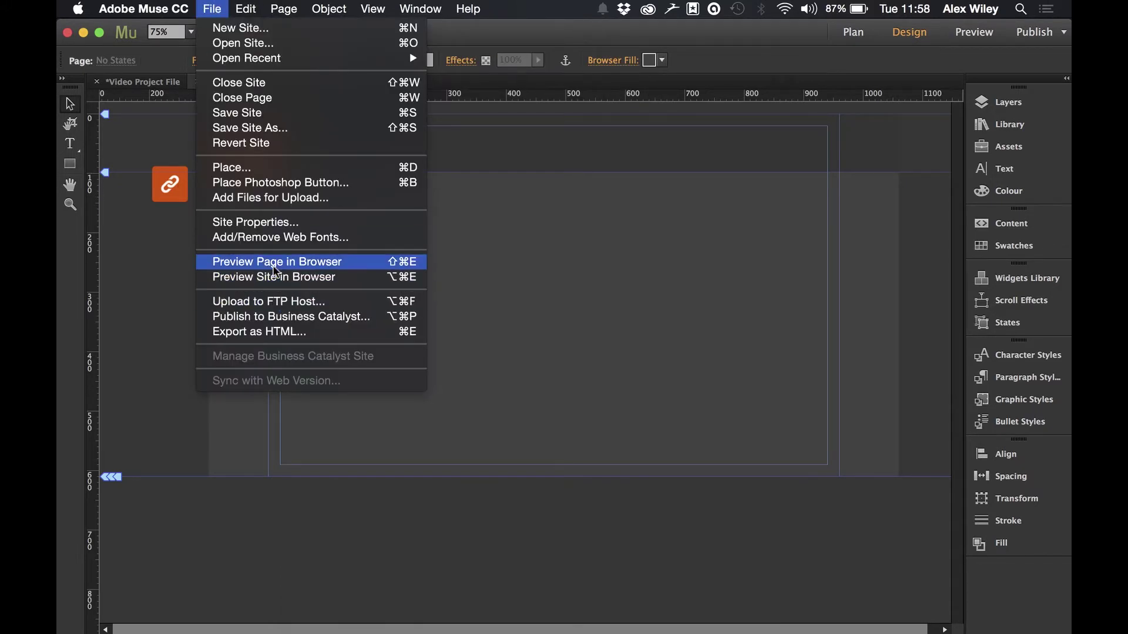
{"action": "left_click", "coordinate": [274, 267]}
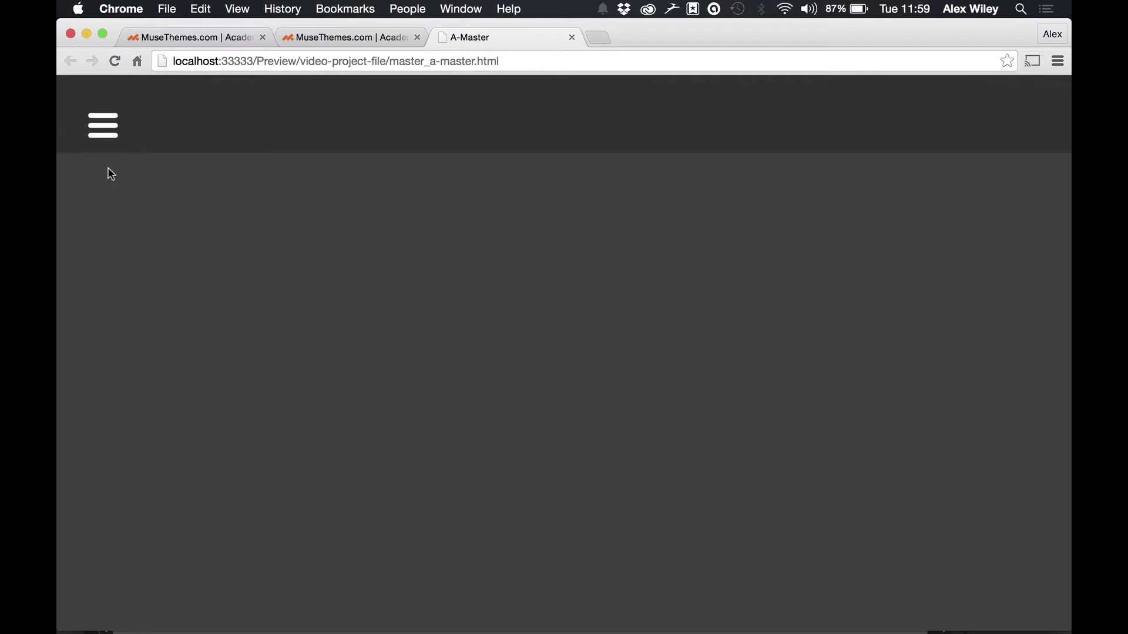
{"action": "left_click", "coordinate": [108, 135]}
- Switch back to Adobe Muse, enable hover navigation in the Dropdown List widget's options, and set the dropdown list width to 300 px
{"action": "key", "text": "super+Tab"}
{"action": "left_click", "coordinate": [258, 158]}
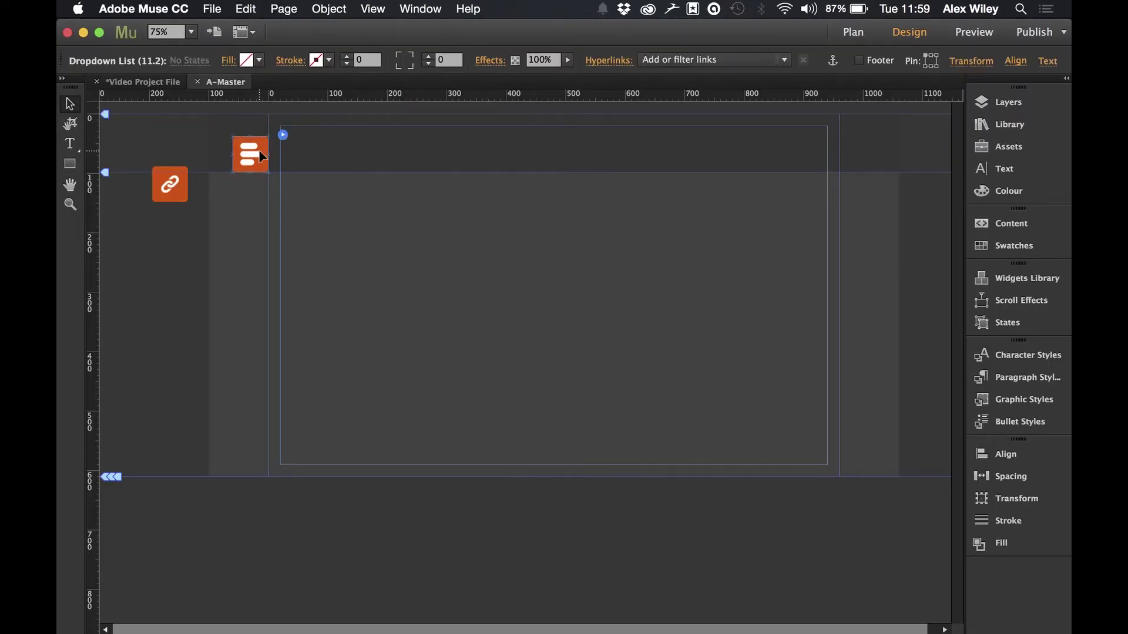
{"action": "left_click", "coordinate": [283, 134]}
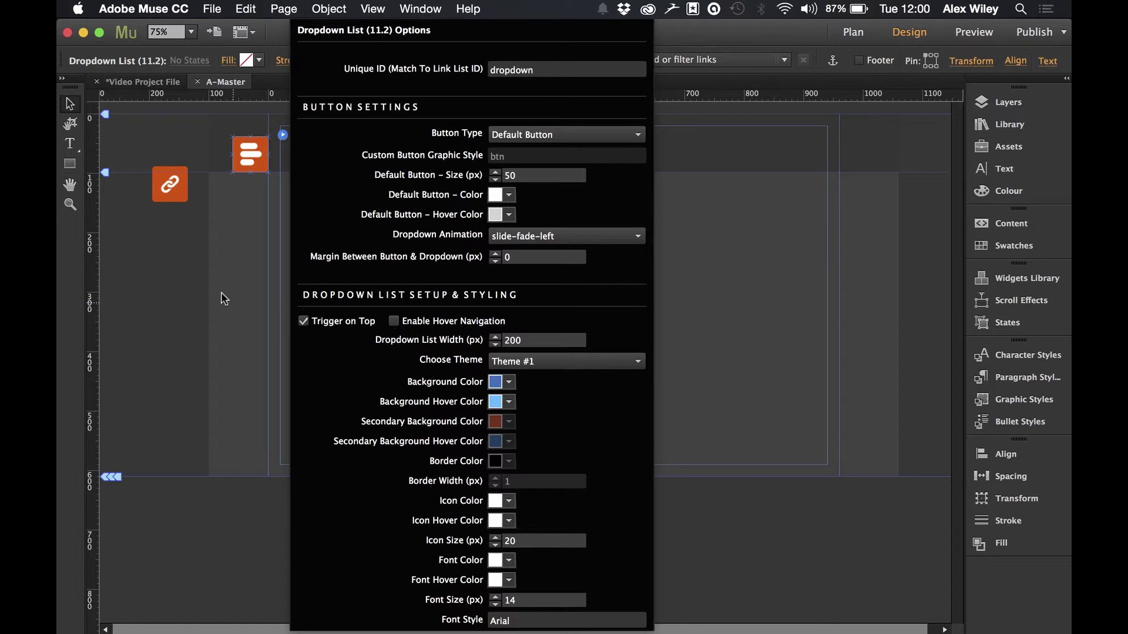
{"action": "left_click", "coordinate": [395, 323]}
{"action": "left_click_drag", "start_coordinate": [524, 340], "coordinate": [502, 340]}
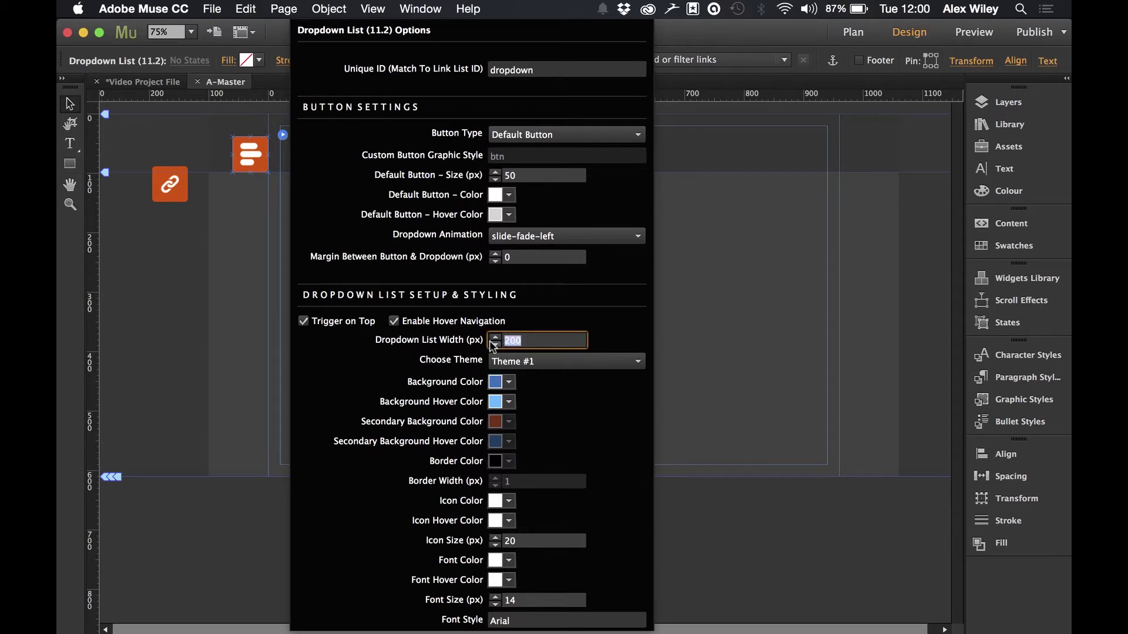
{"action": "type", "text": "300"}
{"action": "key", "text": "Return"}
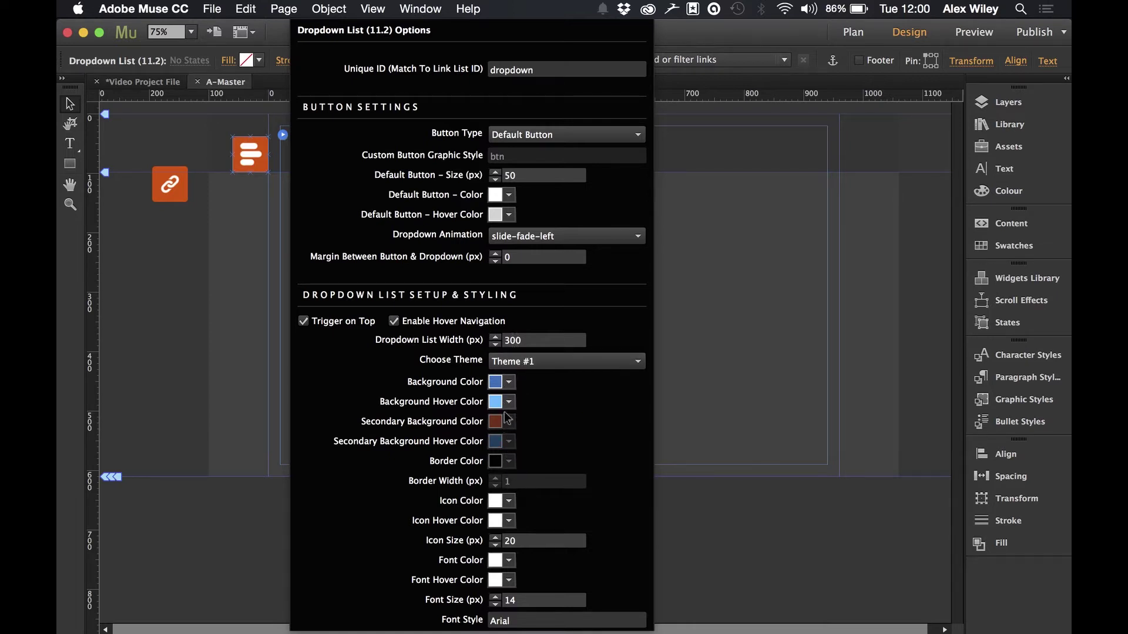
- Try Theme #5 and Theme #3 for the dropdown list, and settle on Theme #2
{"action": "left_click", "coordinate": [632, 362]}
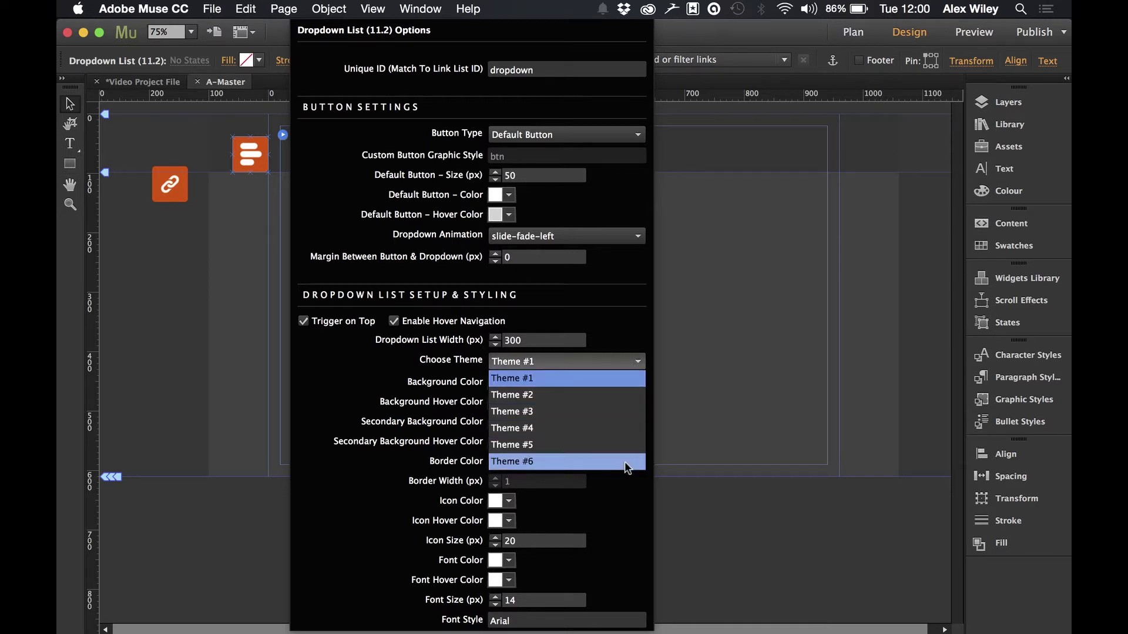
{"action": "left_click", "coordinate": [620, 445]}
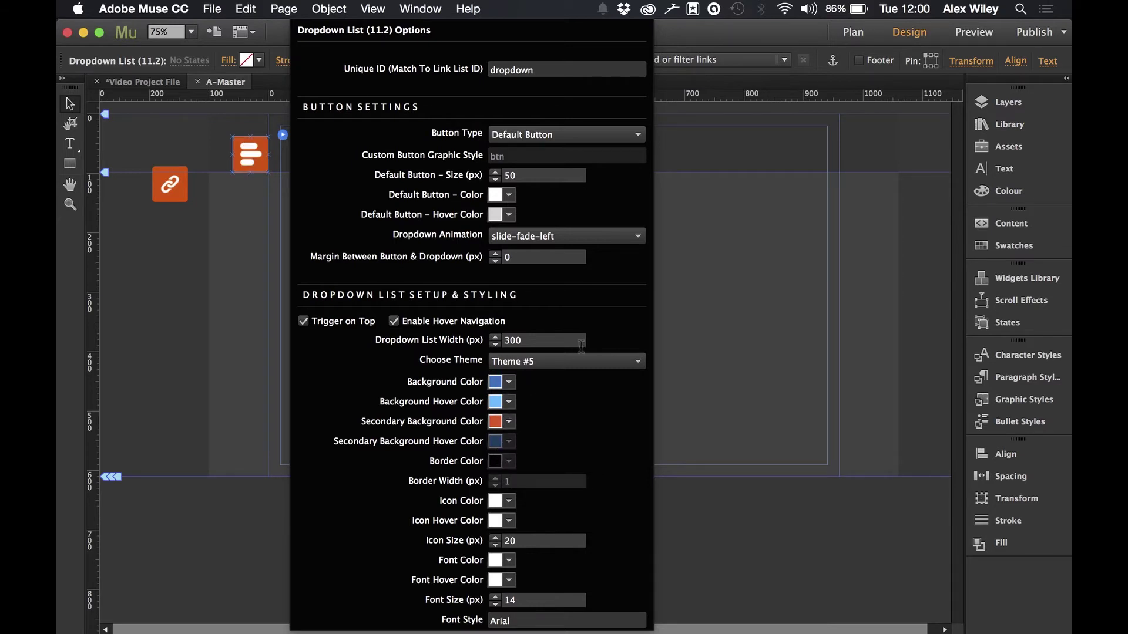
{"action": "left_click", "coordinate": [573, 362]}
{"action": "left_click", "coordinate": [564, 411]}
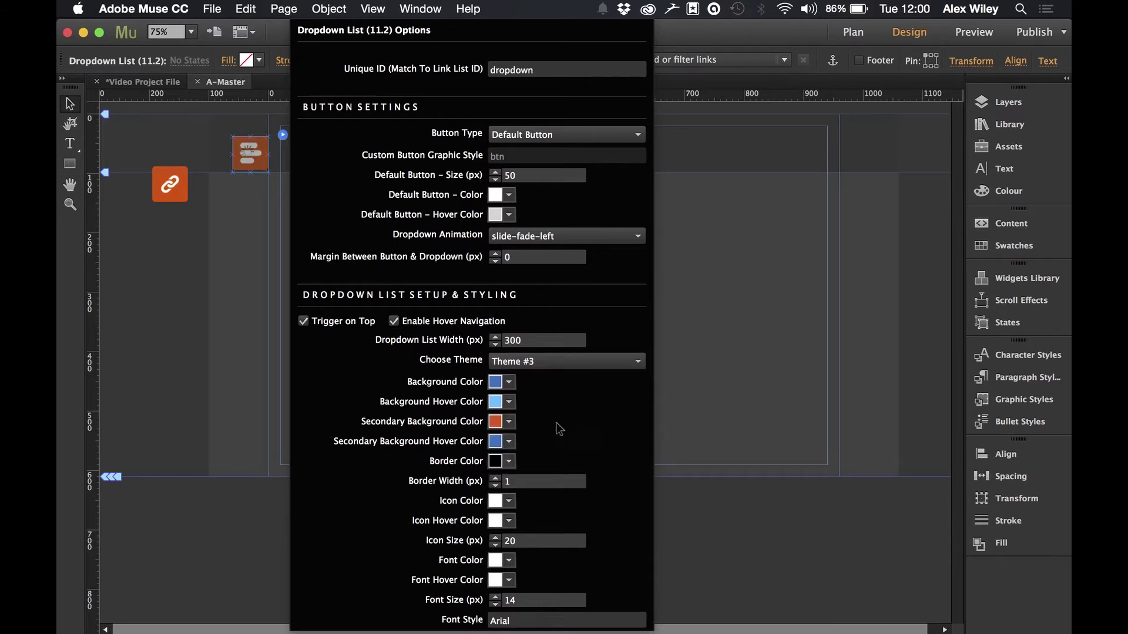
{"action": "left_click", "coordinate": [529, 363]}
{"action": "left_click", "coordinate": [536, 394]}
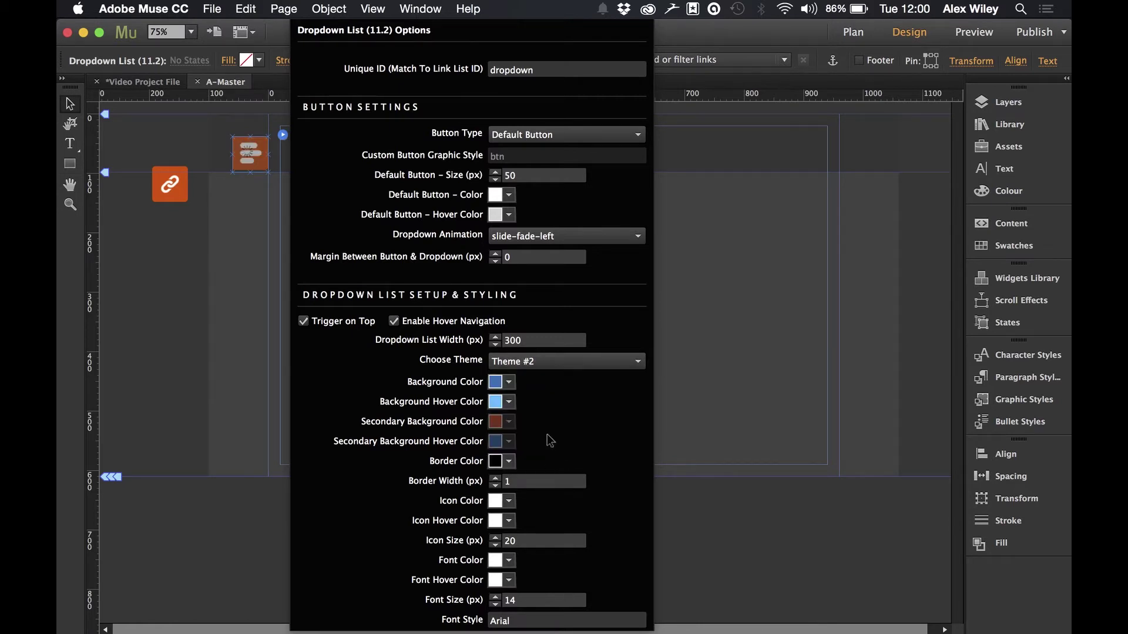
- Set the list's background color to orange-red and its background hover color to a darker shade of orange-red F15A24
{"action": "left_click", "coordinate": [506, 382]}
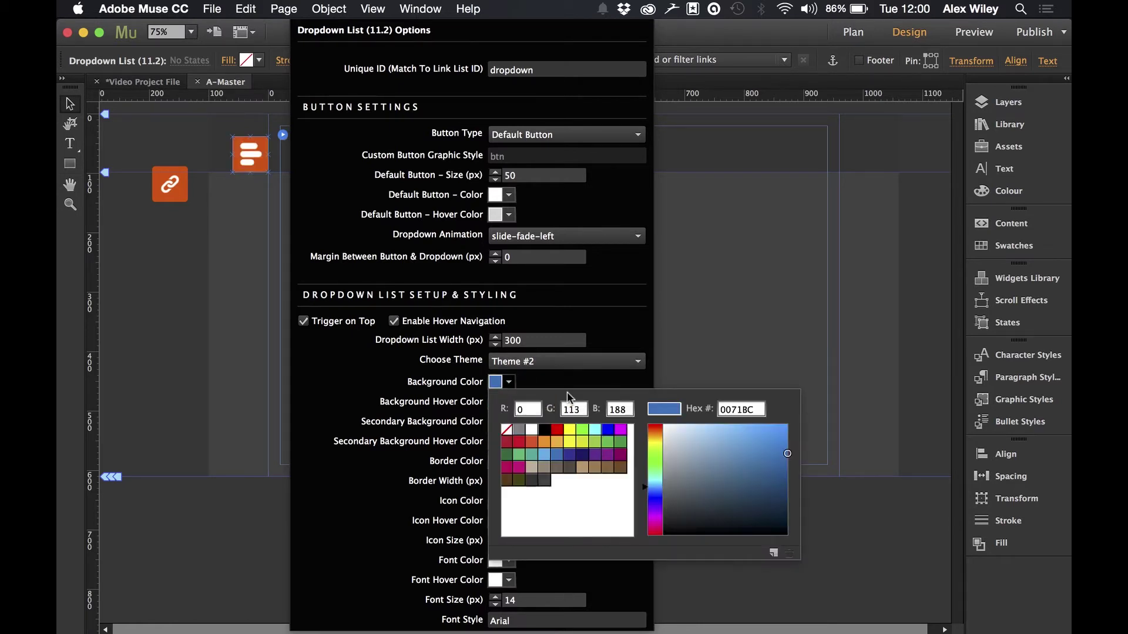
{"action": "left_click", "coordinate": [530, 443]}
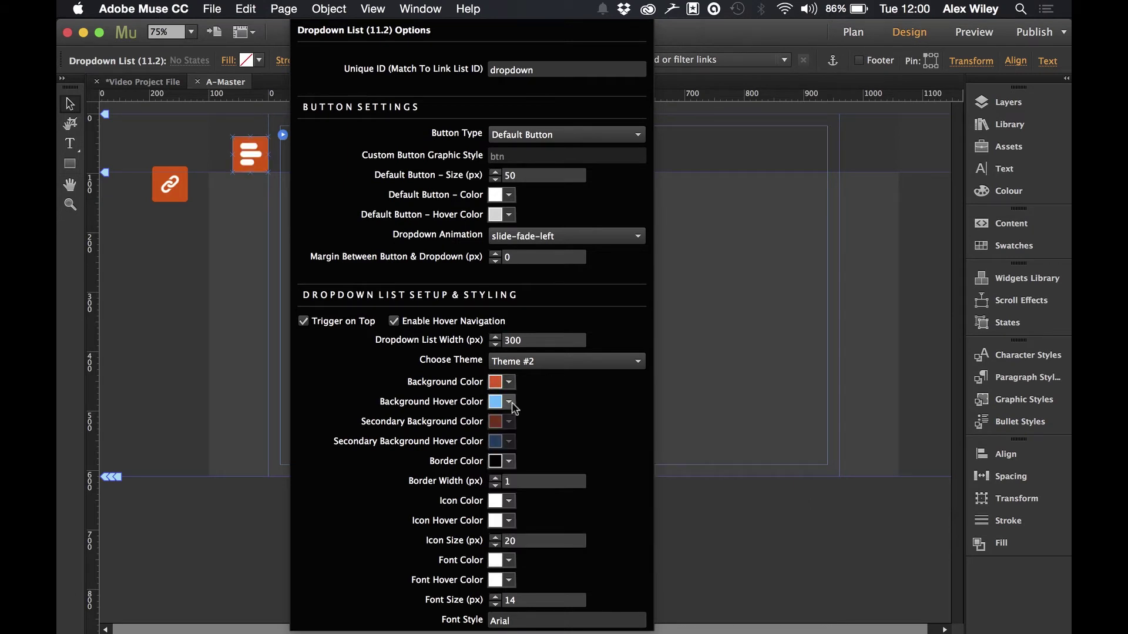
{"action": "left_click", "coordinate": [510, 402]}
{"action": "left_click", "coordinate": [531, 462]}
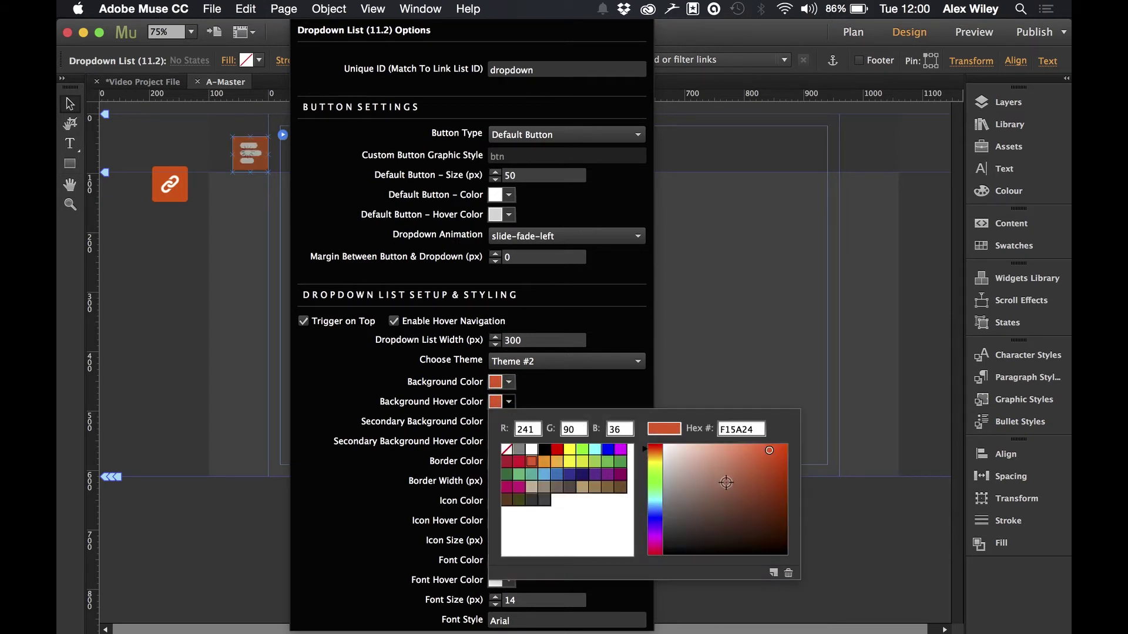
{"action": "left_click", "coordinate": [770, 469]}
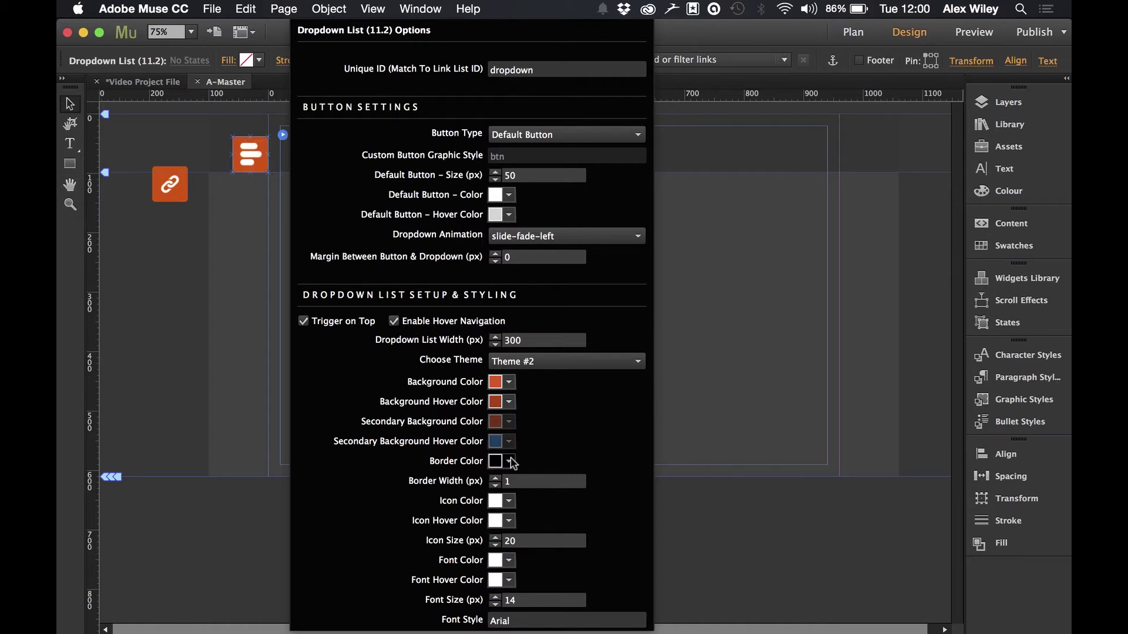
- Set the dropdown list's border color to none and close the widget's options
{"action": "left_click", "coordinate": [510, 462]}
{"action": "left_click", "coordinate": [506, 324]}
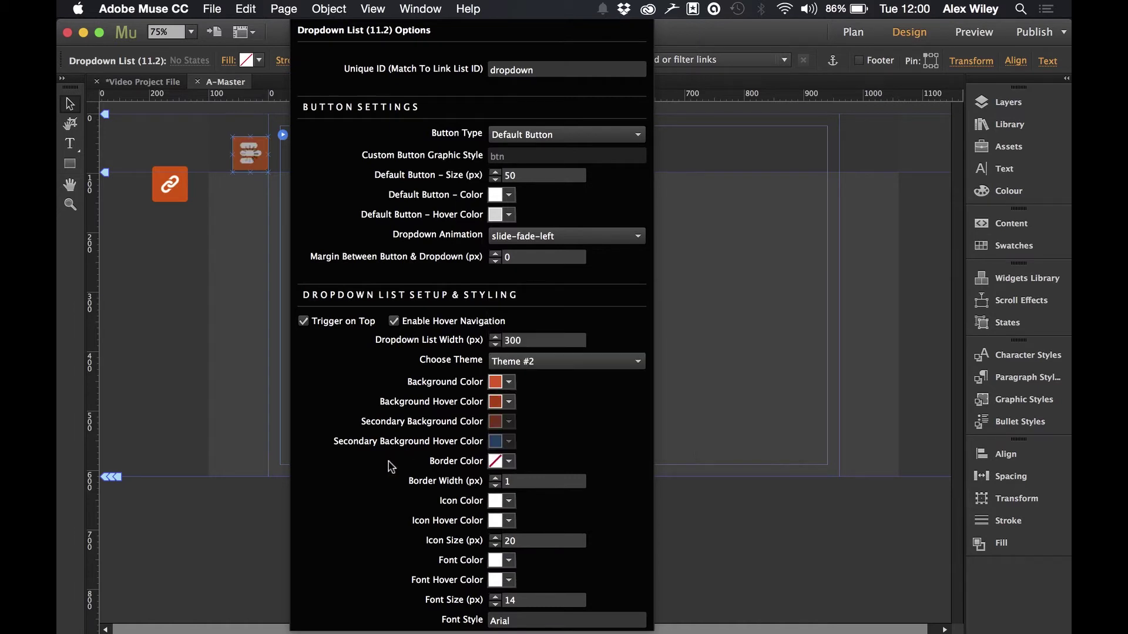
{"action": "left_click", "coordinate": [230, 206]}
- Preview the A-Master page in the browser and test the restyled dropdown list
{"action": "left_click", "coordinate": [211, 8]}
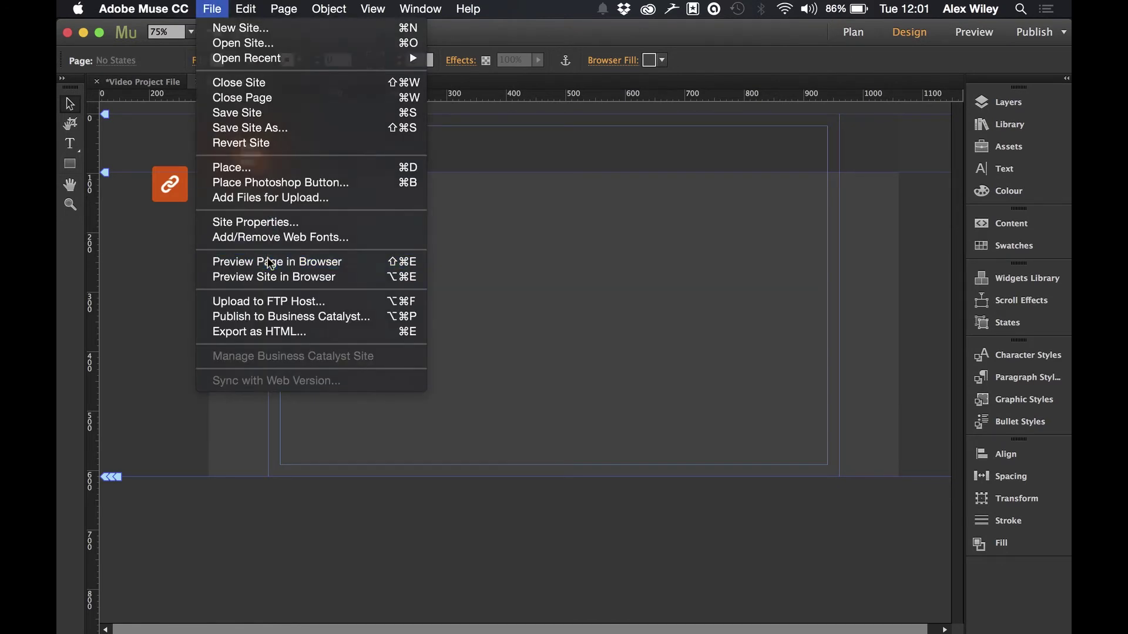
{"action": "left_click", "coordinate": [270, 263]}
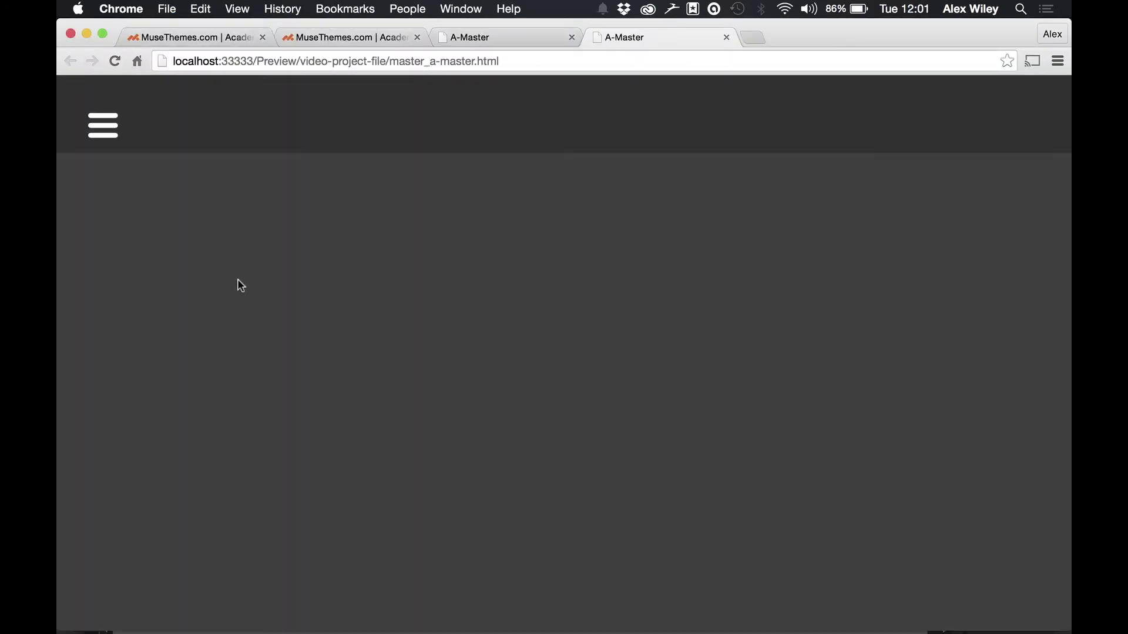
{"action": "left_click", "coordinate": [168, 134]}
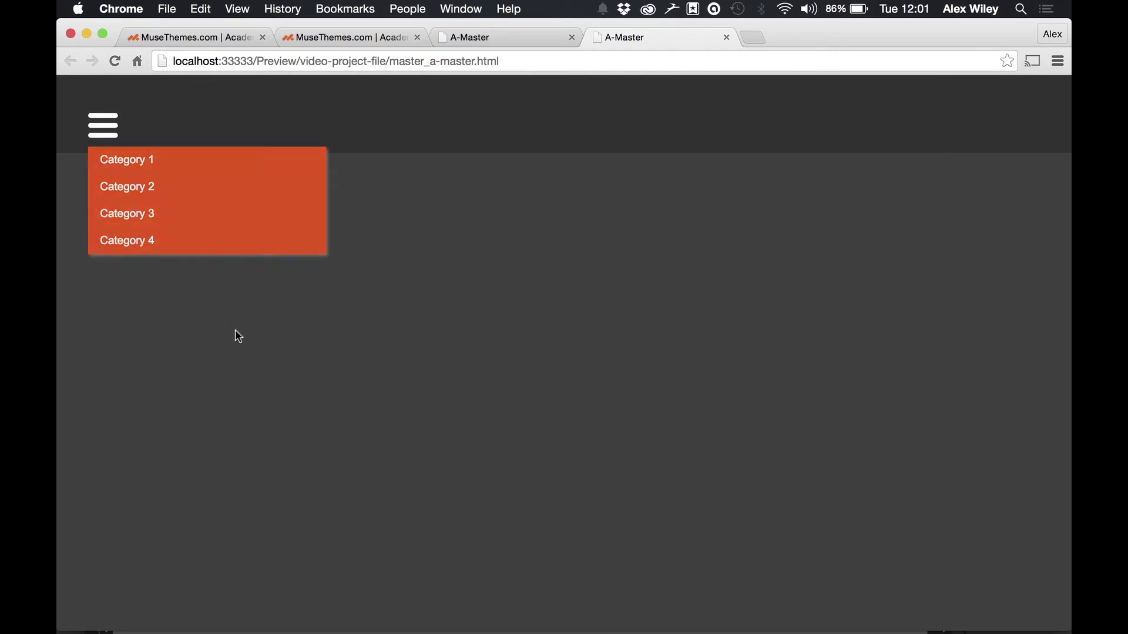
- Return to Adobe Muse and review the Dropdown List Link widget's unique ID, number of links and link fields
{"action": "key", "text": "super+Tab"}
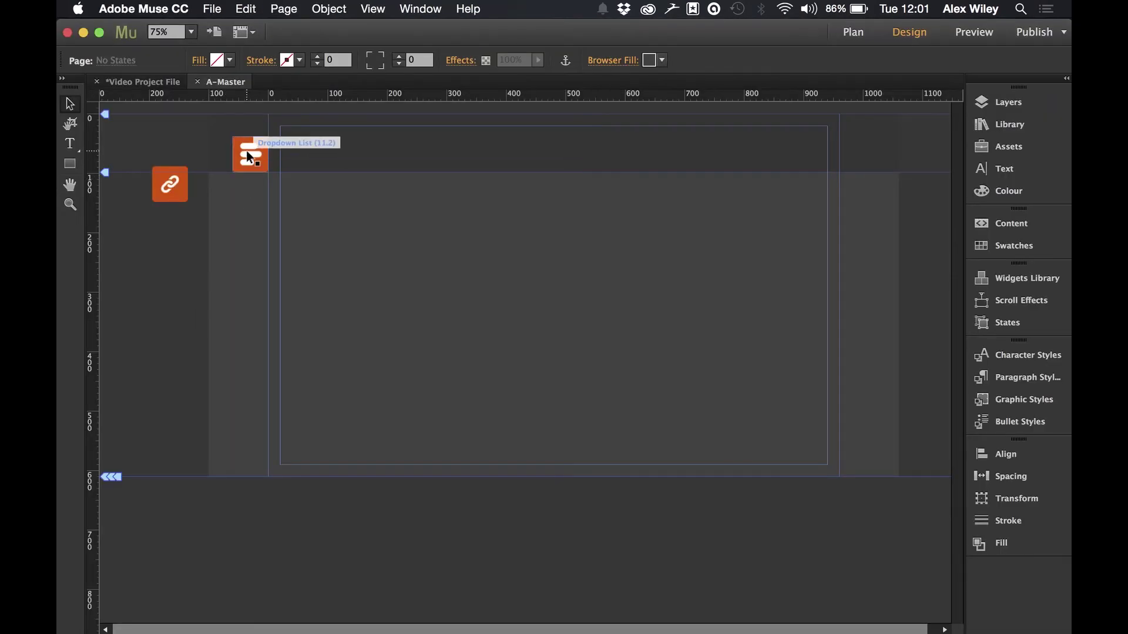
{"action": "left_click", "coordinate": [176, 183]}
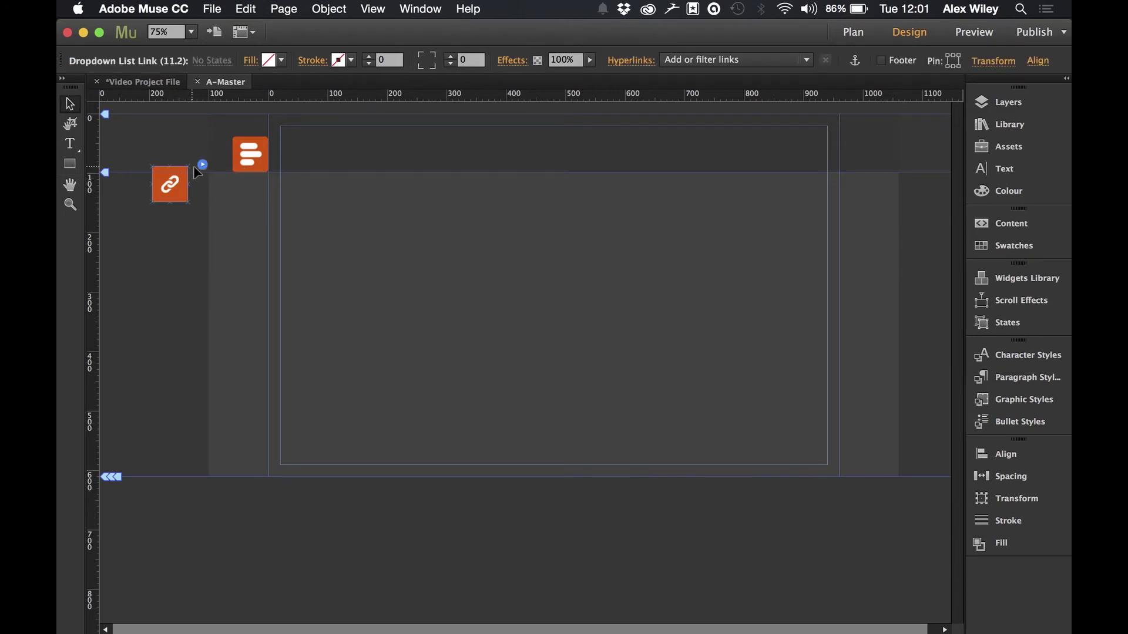
{"action": "left_click", "coordinate": [203, 165]}
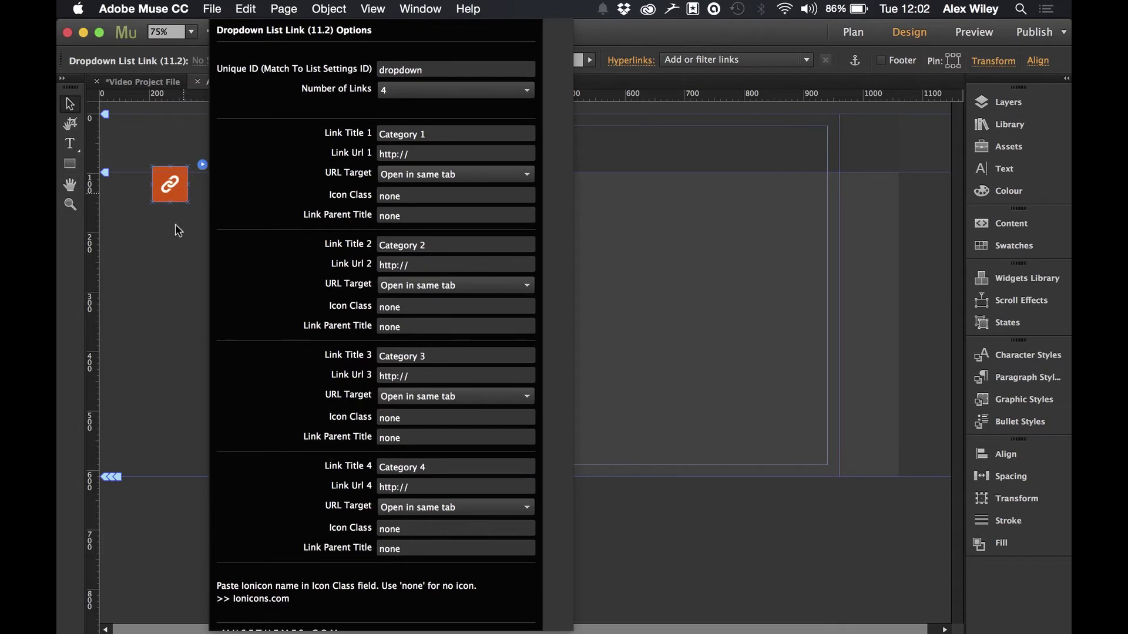
{"action": "left_click", "coordinate": [170, 265]}
{"action": "left_click", "coordinate": [255, 153]}
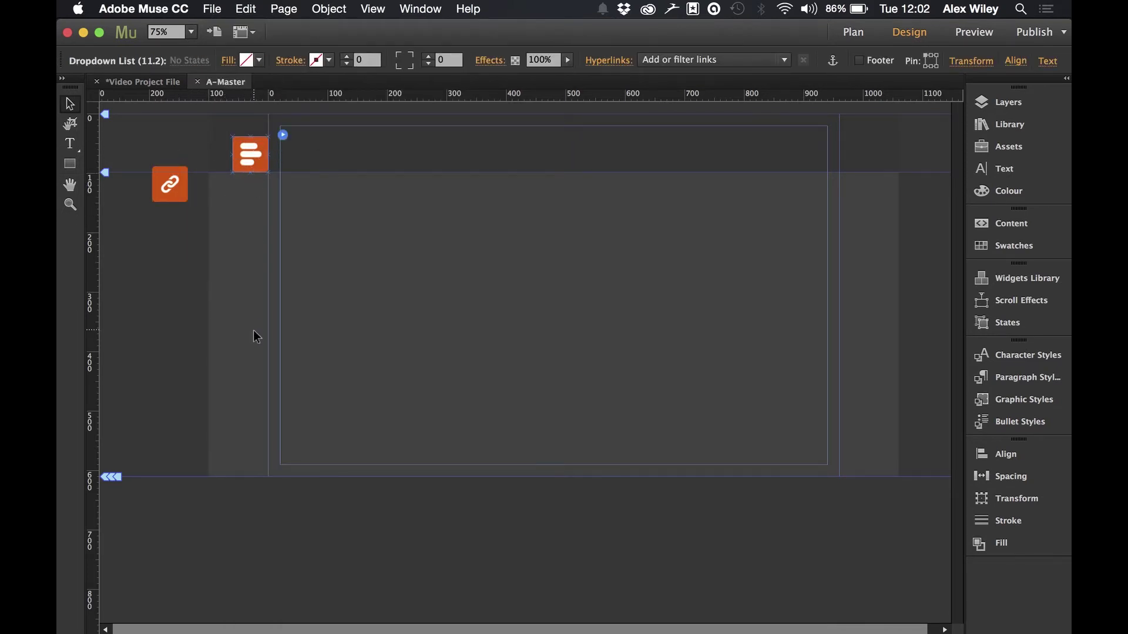
- In the Dropdown List Link widget's options, title the four links About, Portfolio, Gallery and Contact
{"action": "left_click", "coordinate": [192, 180]}
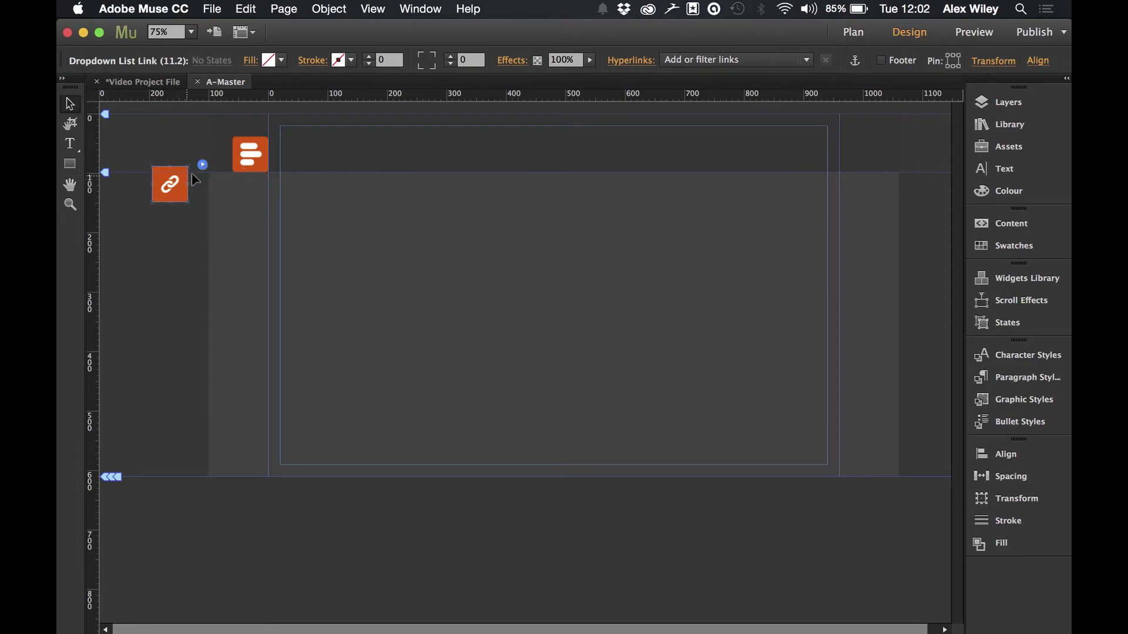
{"action": "left_click", "coordinate": [202, 165]}
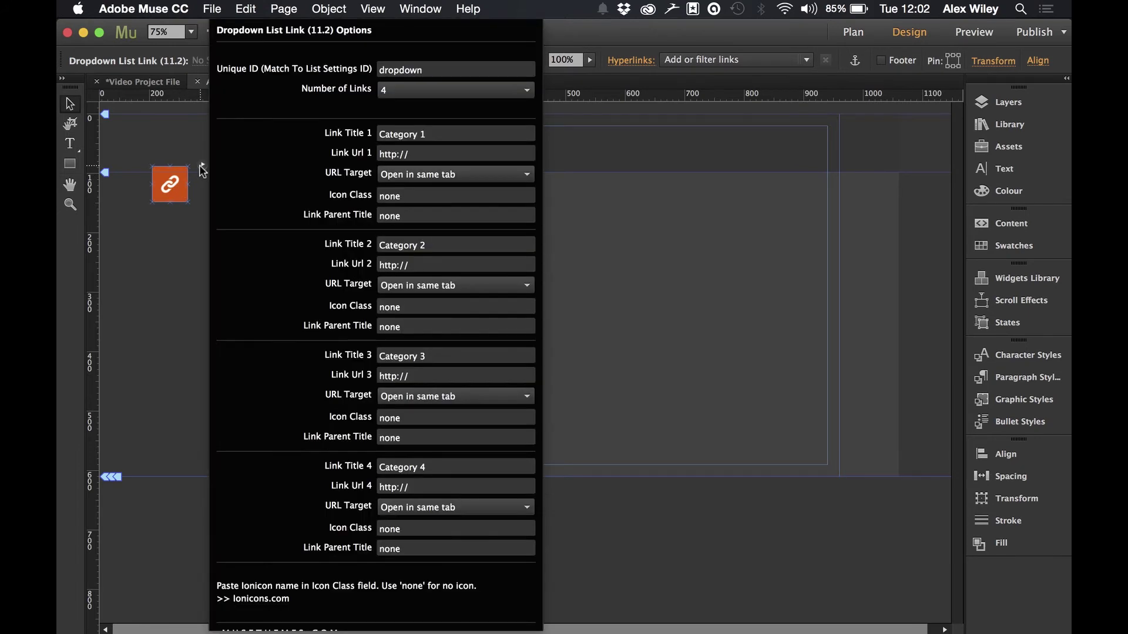
{"action": "triple_click", "coordinate": [401, 133]}
{"action": "type", "text": "About"}
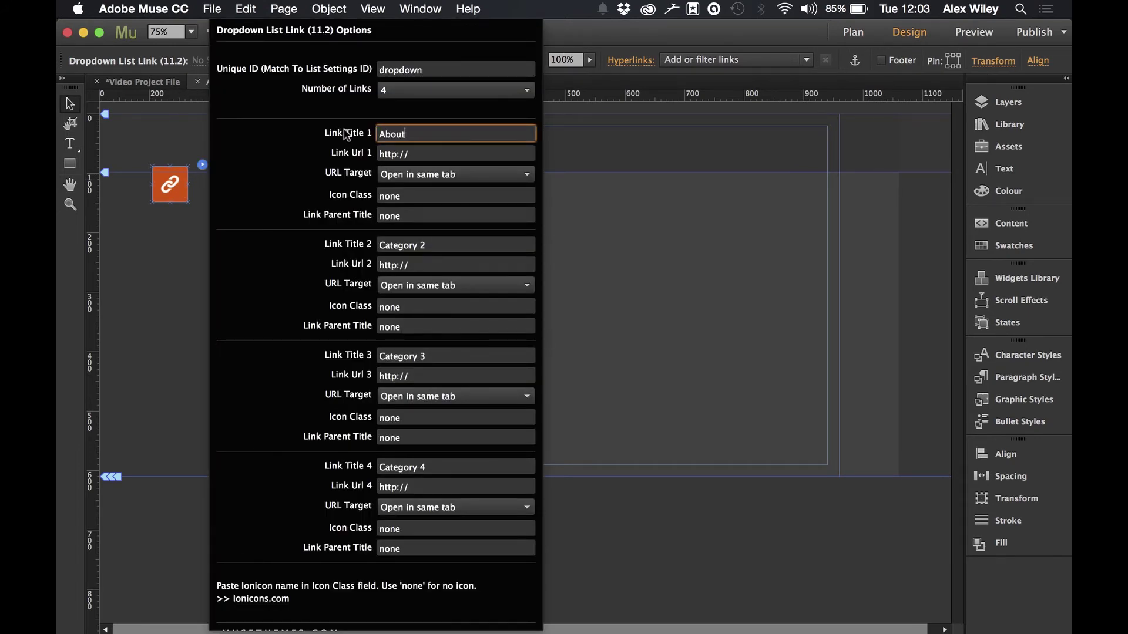
{"action": "triple_click", "coordinate": [439, 244]}
{"action": "type", "text": "Po"}
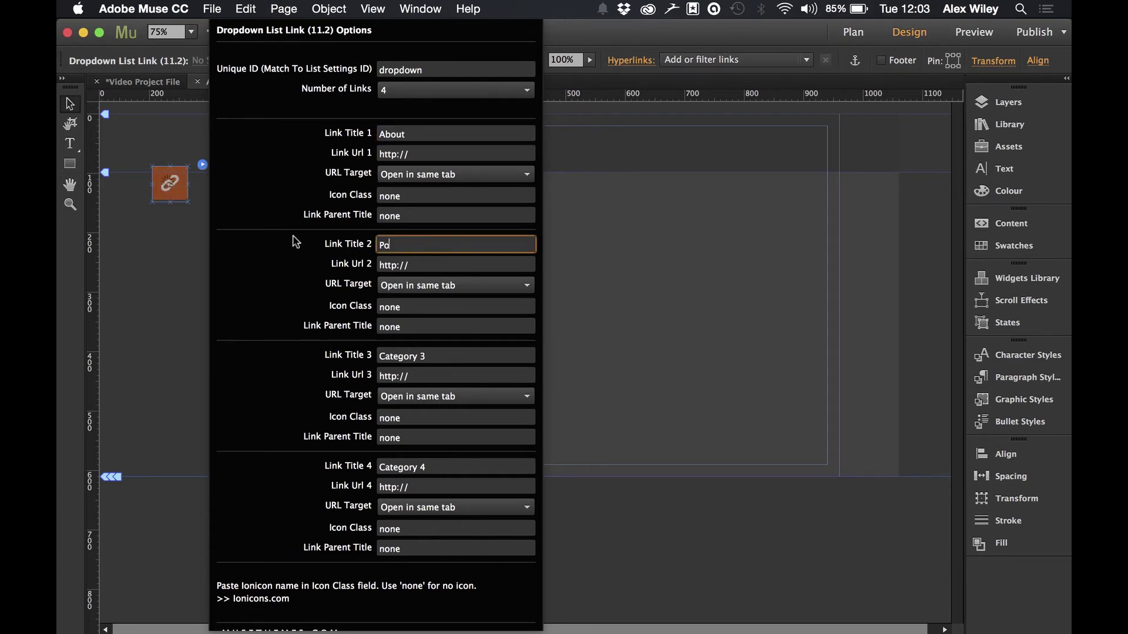
{"action": "type", "text": "rtfolio"}
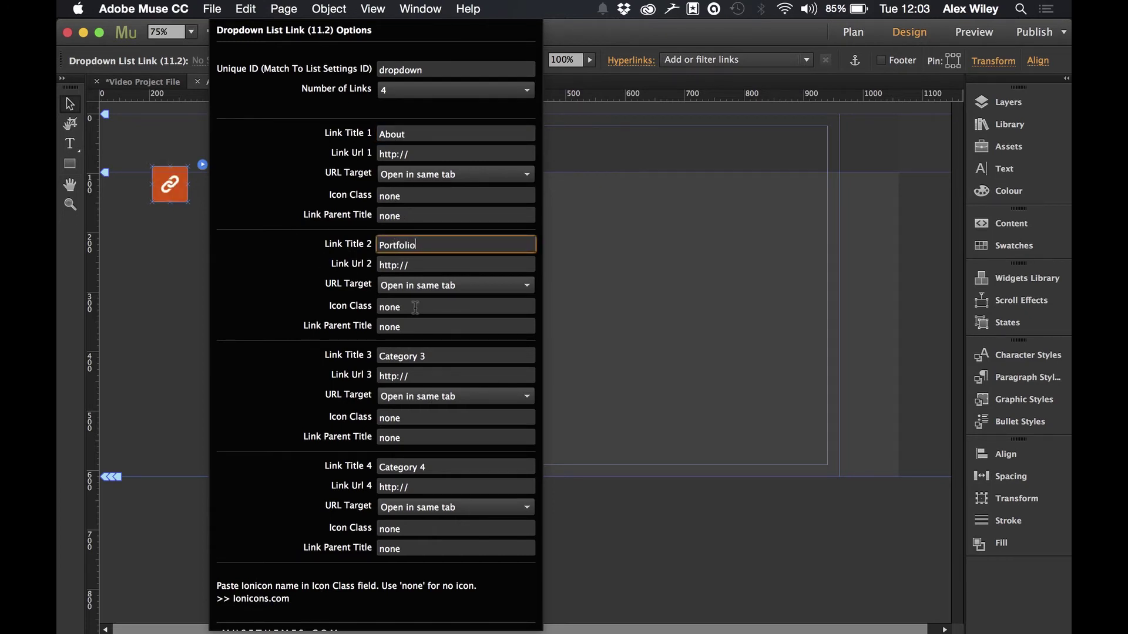
{"action": "triple_click", "coordinate": [433, 357]}
{"action": "type", "text": "Gallery"}
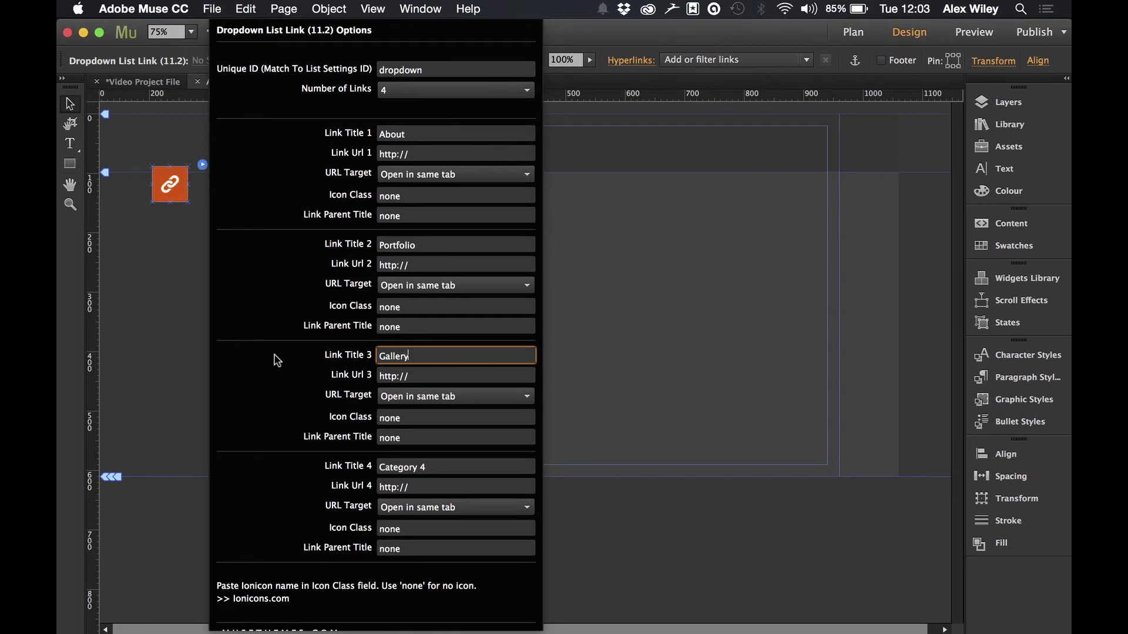
{"action": "triple_click", "coordinate": [428, 469]}
{"action": "type", "text": "Contact"}
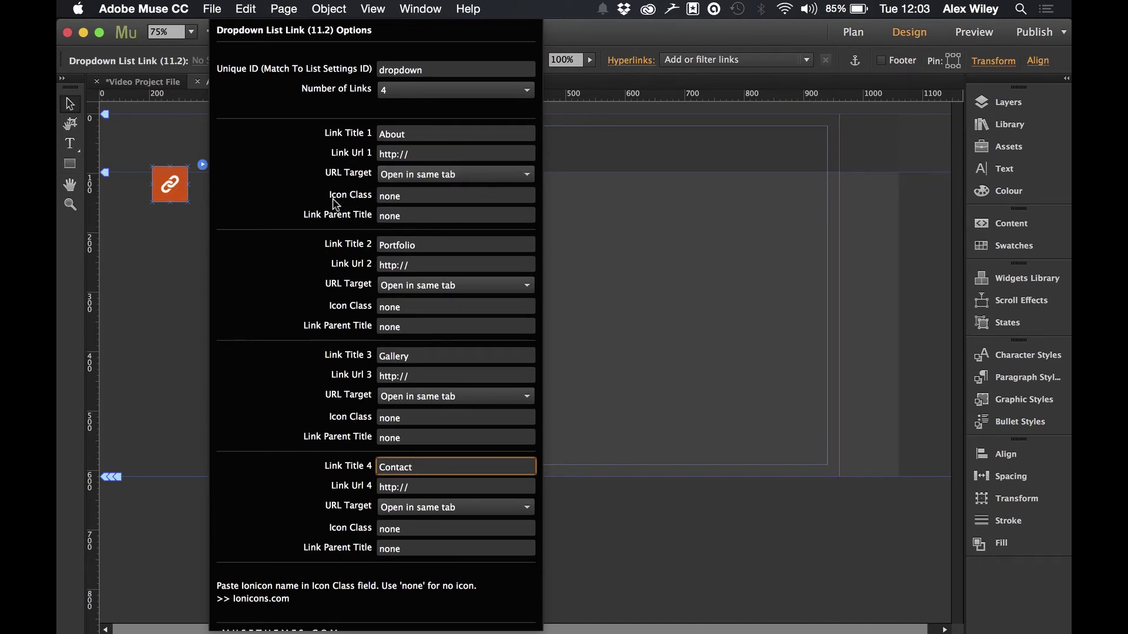
{"action": "left_click", "coordinate": [662, 276]}
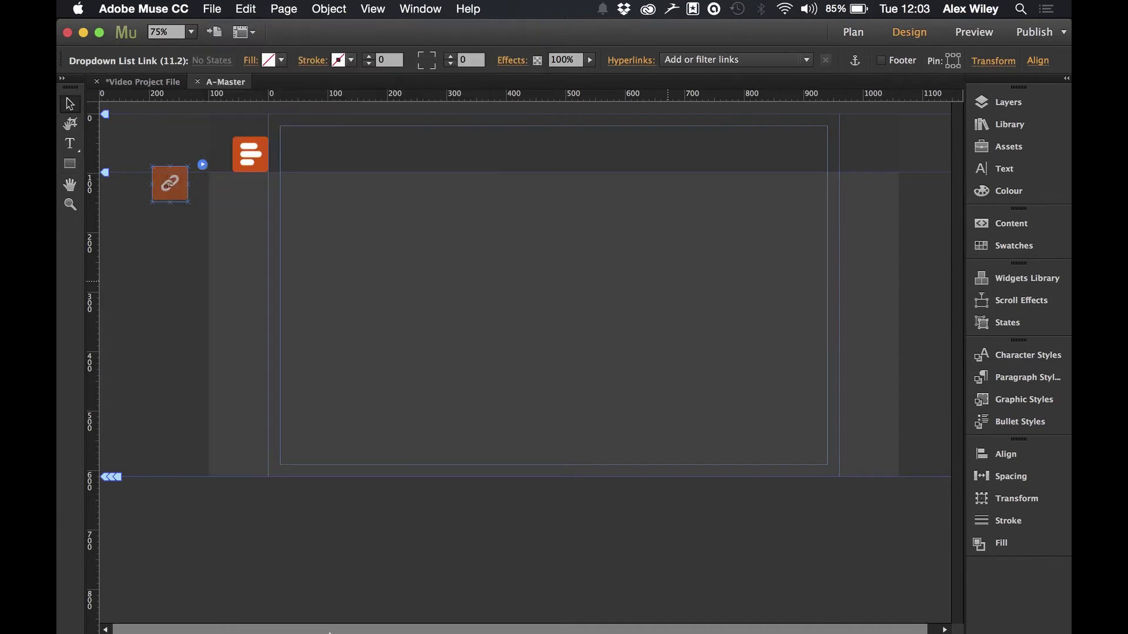
- Switch to Chrome and examine the icons beside the hover dropdown's links on the MuseThemes demo page
{"action": "left_click", "coordinate": [255, 617]}
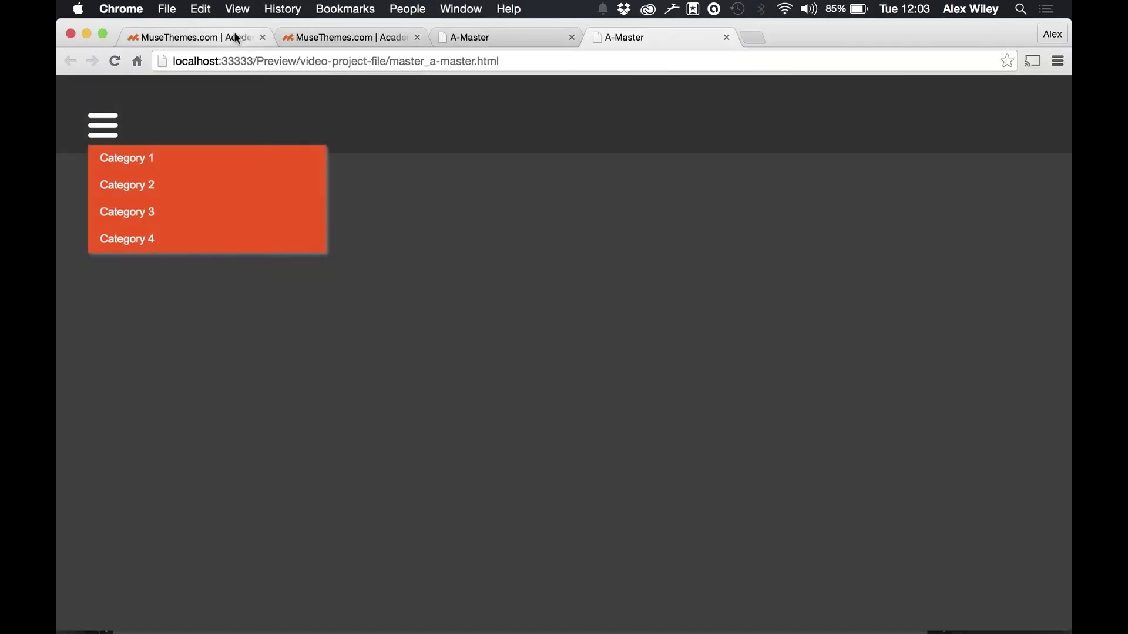
{"action": "left_click", "coordinate": [232, 37]}
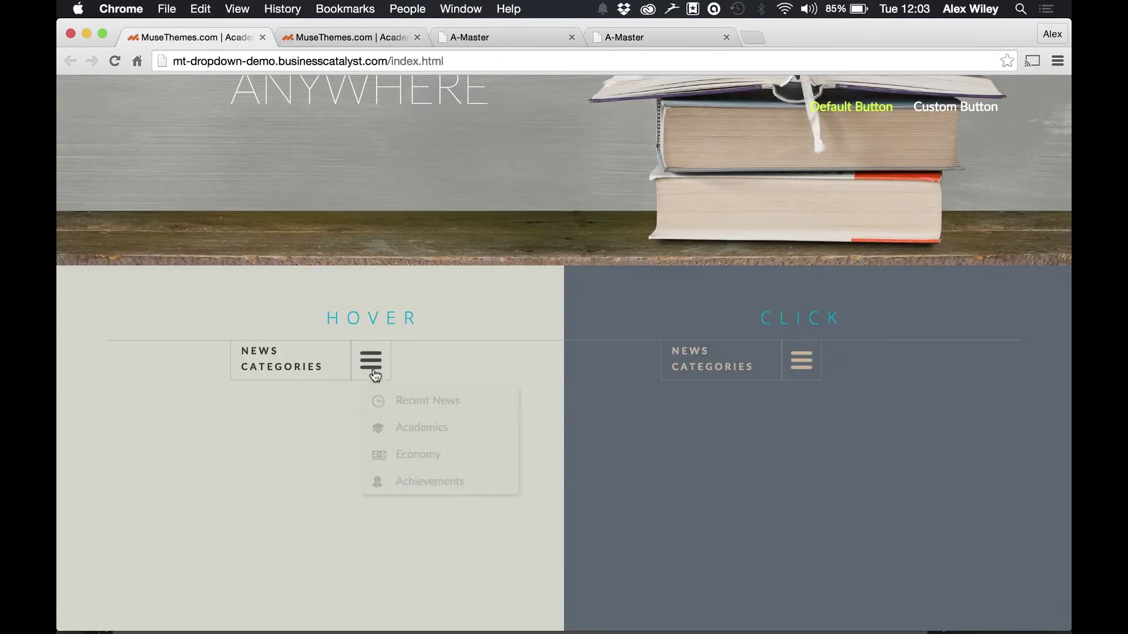
{"action": "mouse_move", "coordinate": [372, 361]}
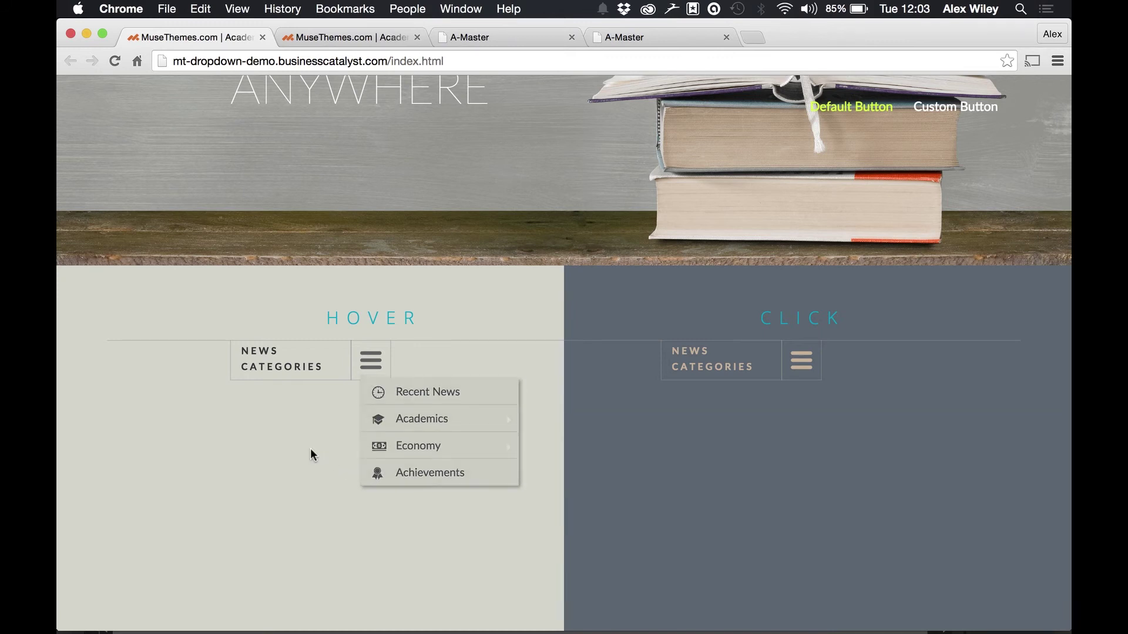
- Return to Adobe Muse and open the Ionicons site from the Dropdown List Link widget's options
{"action": "key", "text": "super+Tab"}
{"action": "left_click", "coordinate": [180, 191]}
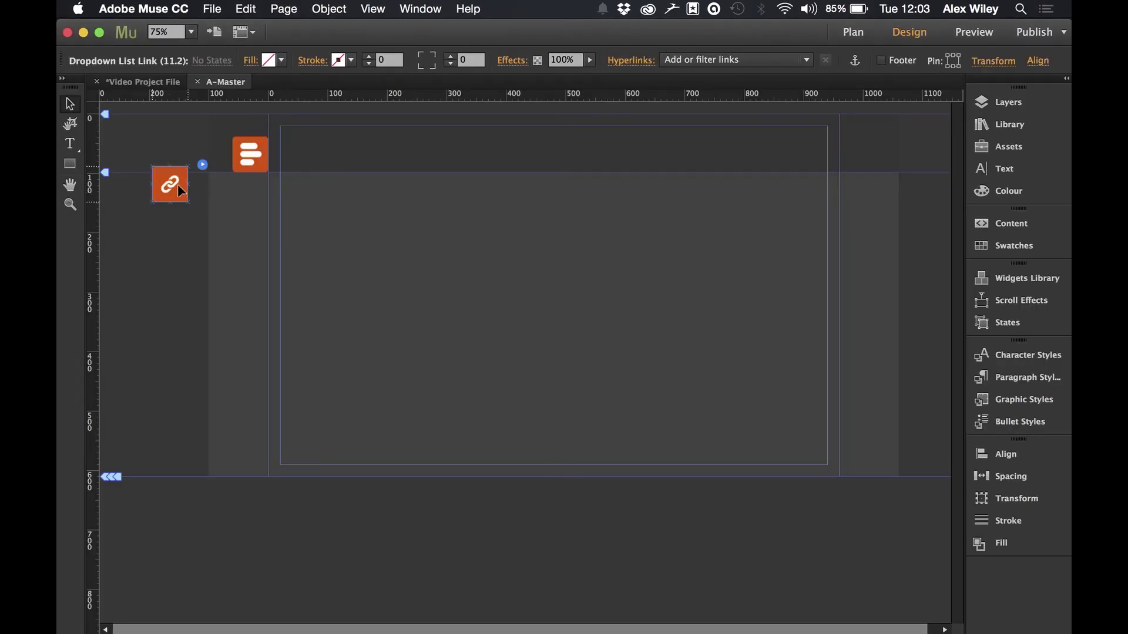
{"action": "left_click", "coordinate": [203, 165]}
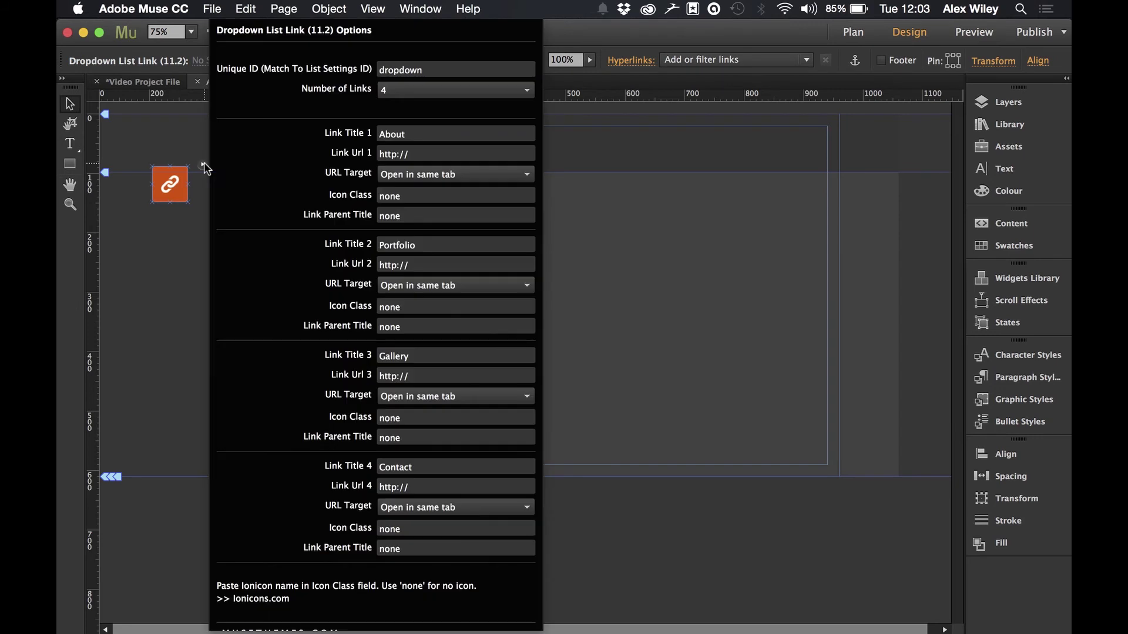
{"action": "left_click", "coordinate": [259, 600]}
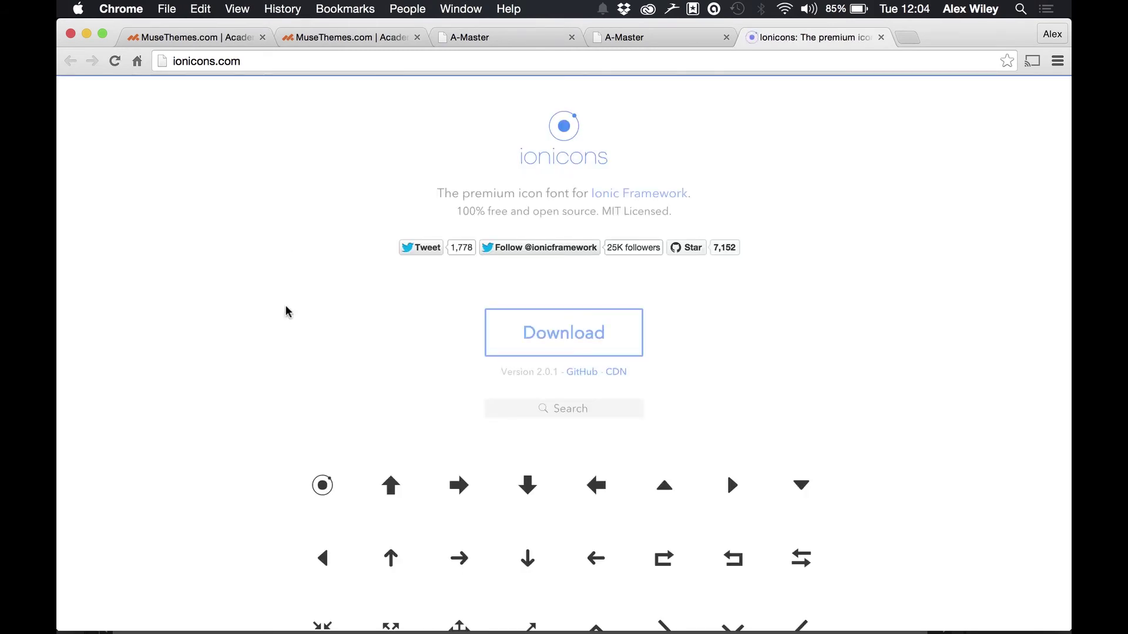
- Find the solid telephone icon on the Ionicons page and copy its class name, ion-ios-telephone
{"action": "scroll", "coordinate": [287, 423], "scroll_direction": "down", "scroll_amount": 10}
{"action": "scroll", "coordinate": [288, 423], "scroll_direction": "down", "scroll_amount": 20}
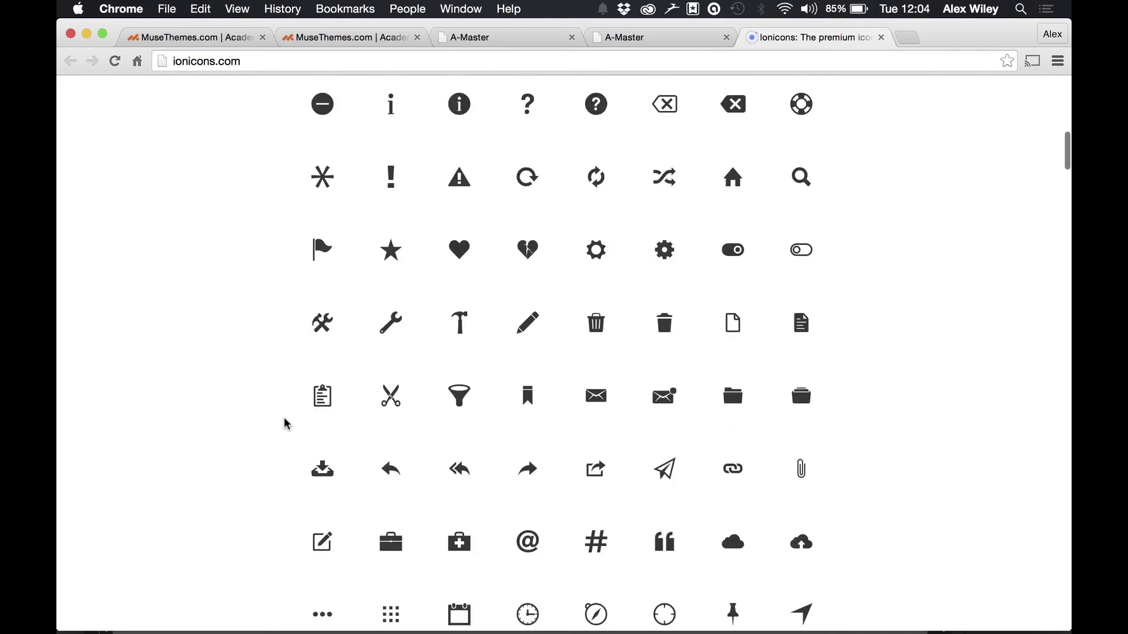
{"action": "scroll", "coordinate": [287, 423], "scroll_direction": "down", "scroll_amount": 20}
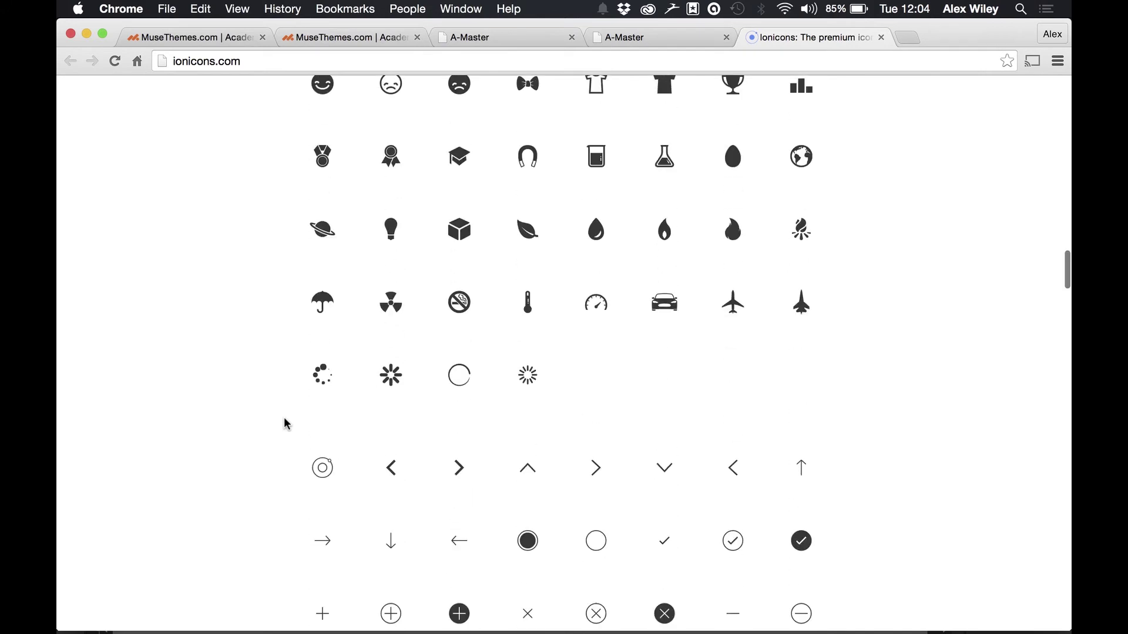
{"action": "scroll", "coordinate": [288, 423], "scroll_direction": "down", "scroll_amount": 10}
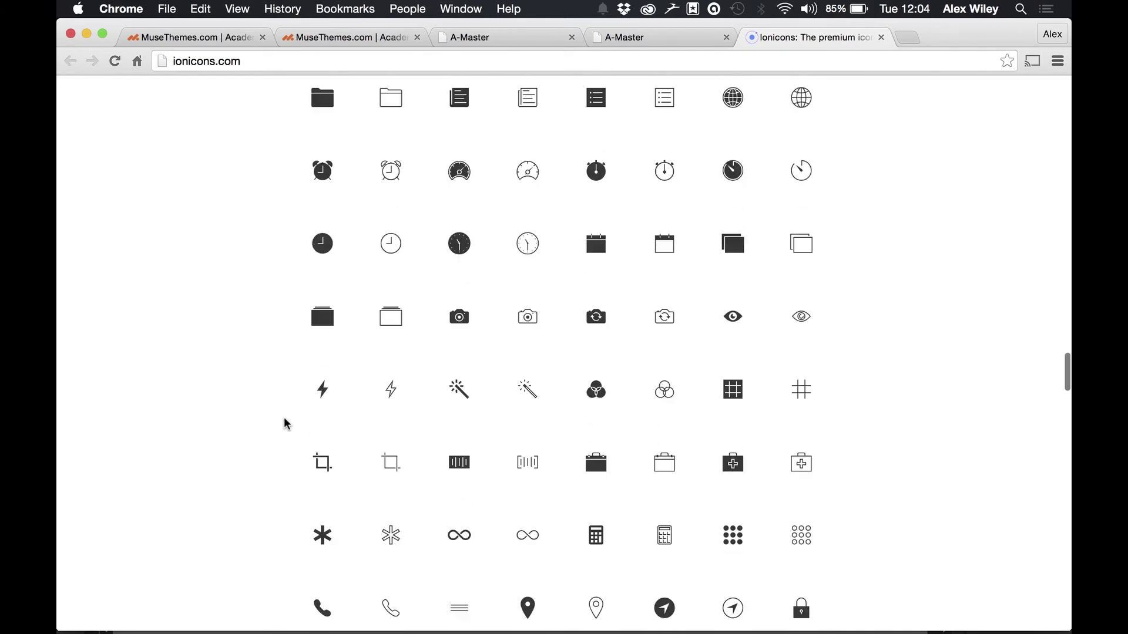
{"action": "scroll", "coordinate": [288, 423], "scroll_direction": "down", "scroll_amount": 8}
{"action": "scroll", "coordinate": [287, 424], "scroll_direction": "down", "scroll_amount": 6}
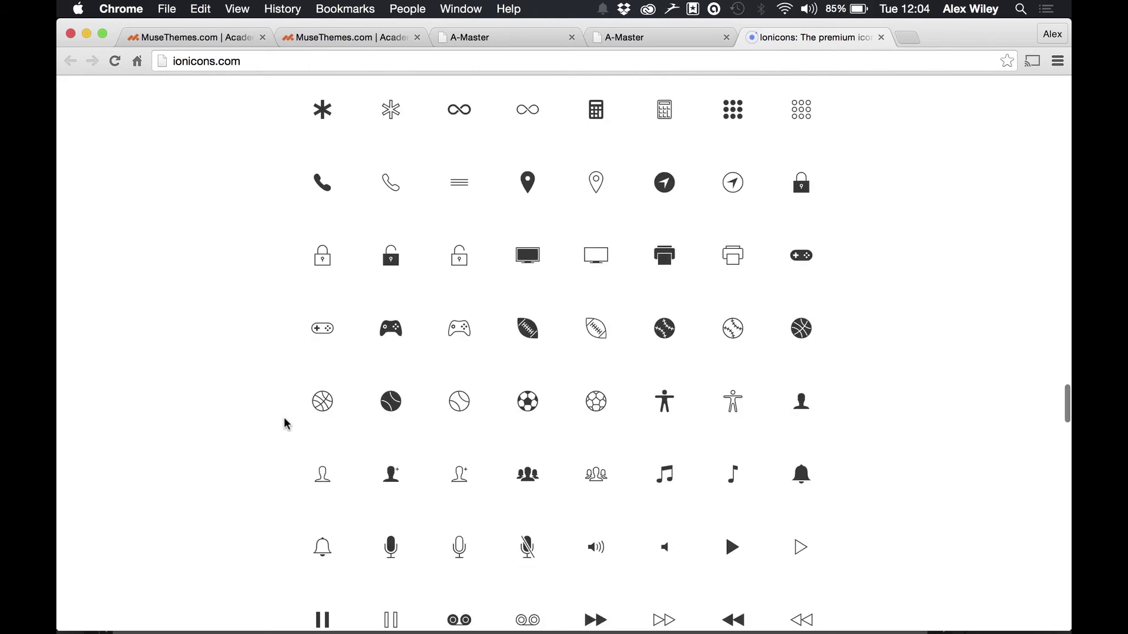
{"action": "scroll", "coordinate": [287, 425], "scroll_direction": "up", "scroll_amount": 6}
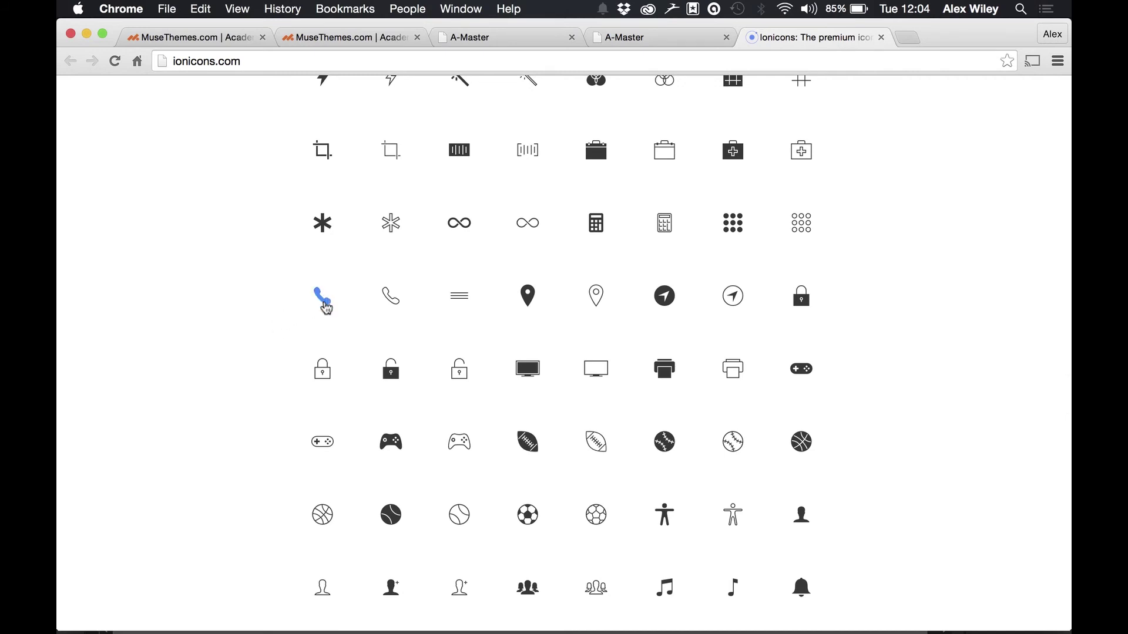
{"action": "left_click", "coordinate": [322, 297]}
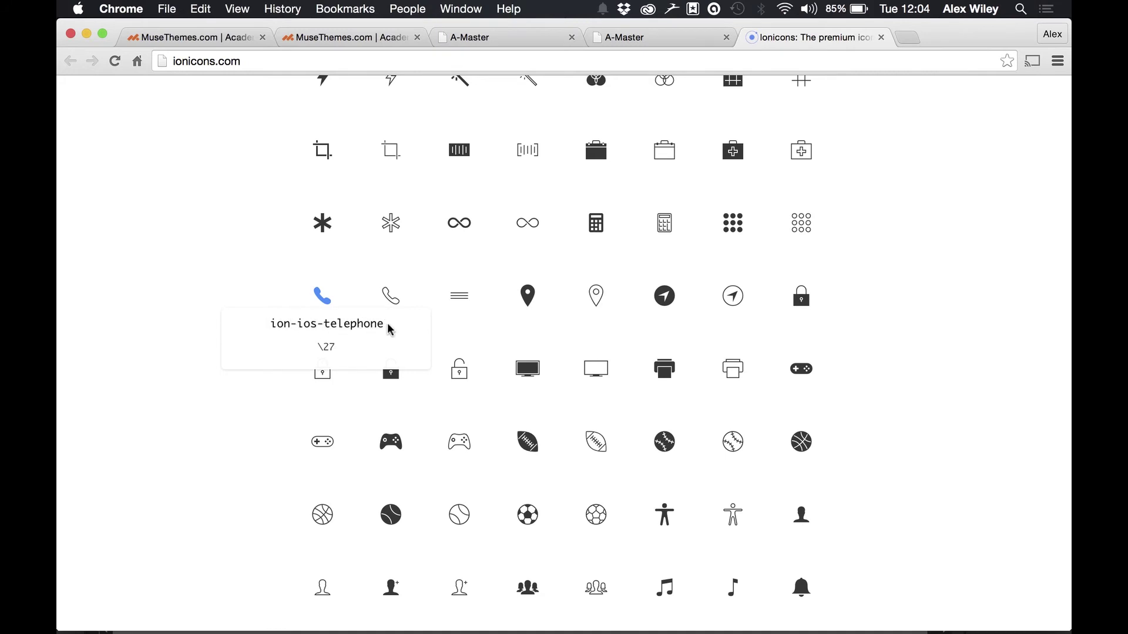
{"action": "left_click_drag", "start_coordinate": [386, 324], "coordinate": [271, 323]}
{"action": "key", "text": "super+c"}
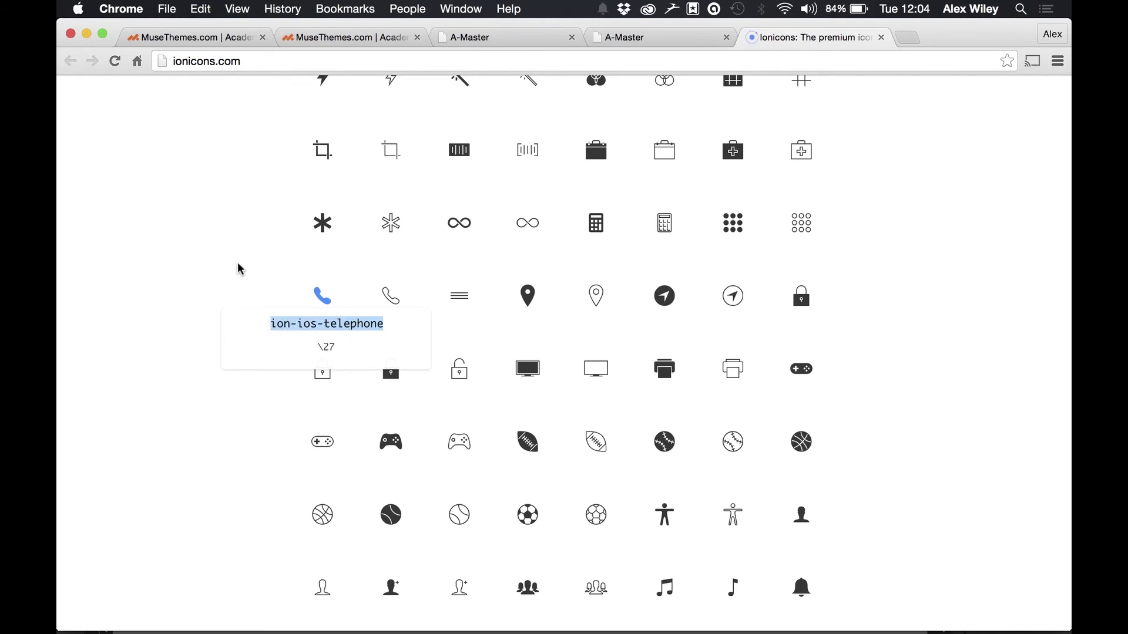
- Switch to Adobe Muse and set the Contact link's icon class to ion-ios-telephone in the Dropdown List Link options
{"action": "key", "text": "super+Tab"}
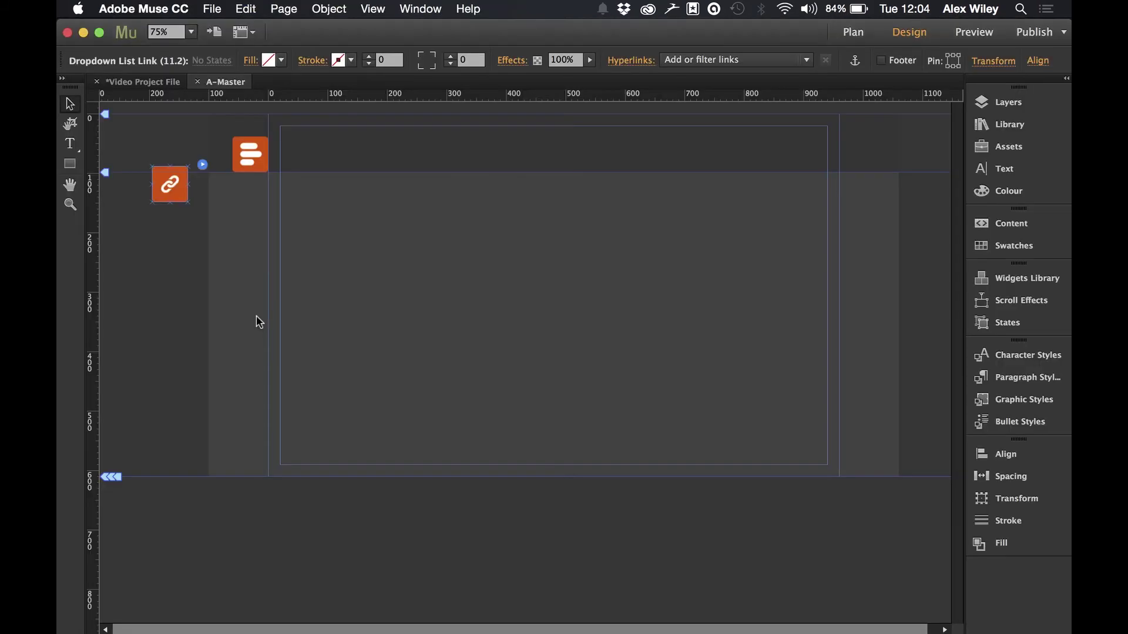
{"action": "left_click", "coordinate": [202, 165]}
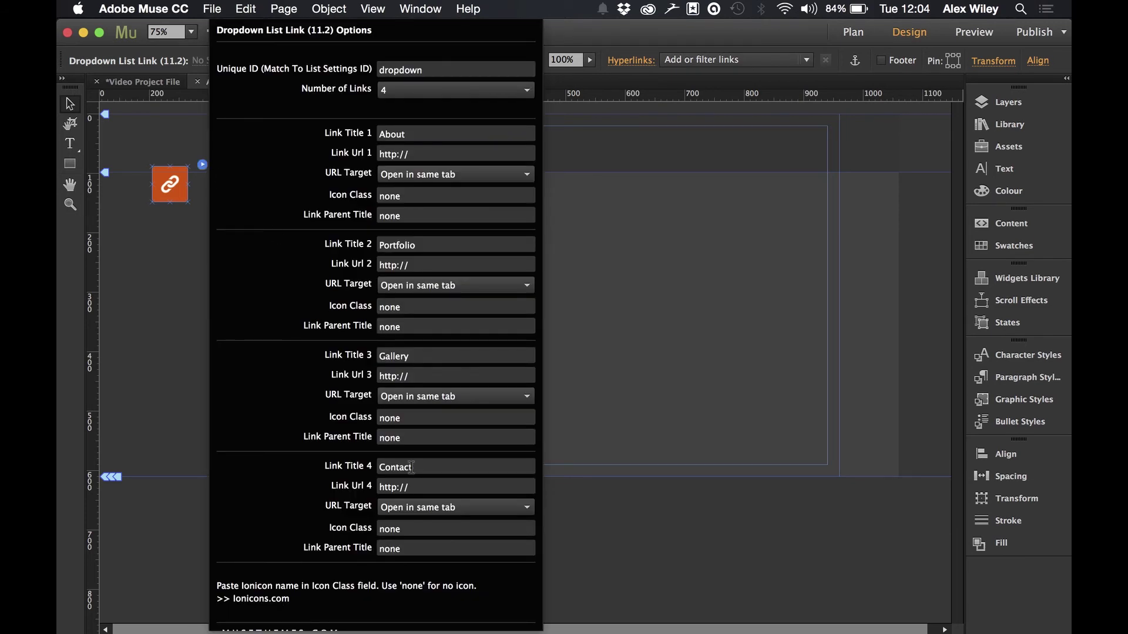
{"action": "double_click", "coordinate": [411, 529]}
{"action": "key", "text": "BackSpace"}
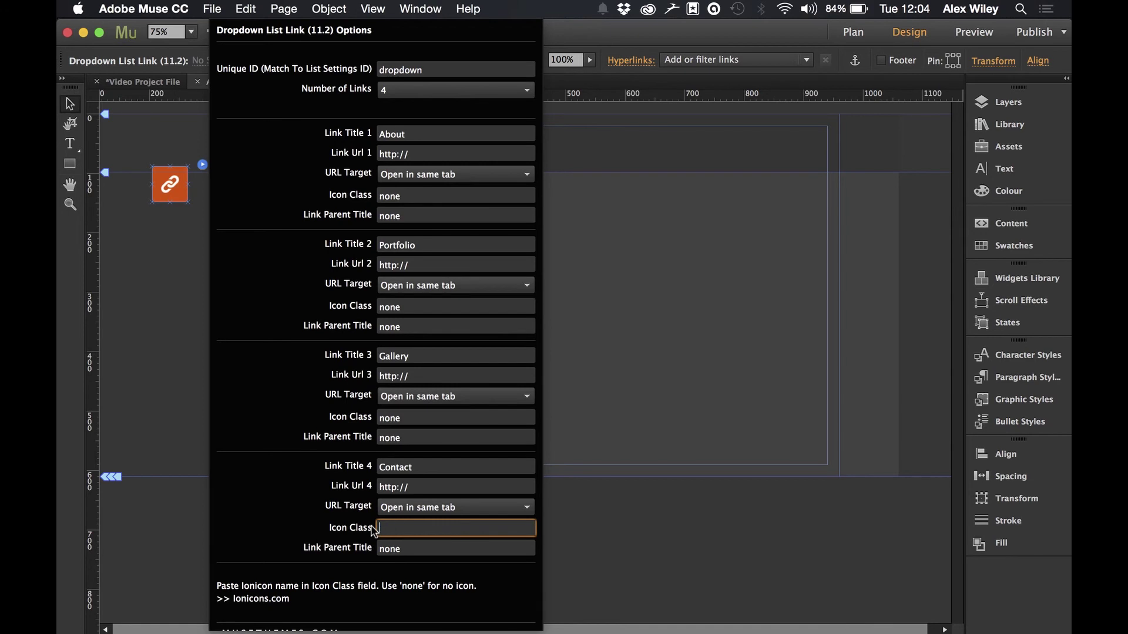
{"action": "key", "text": "super+v"}
{"action": "left_click", "coordinate": [616, 335]}
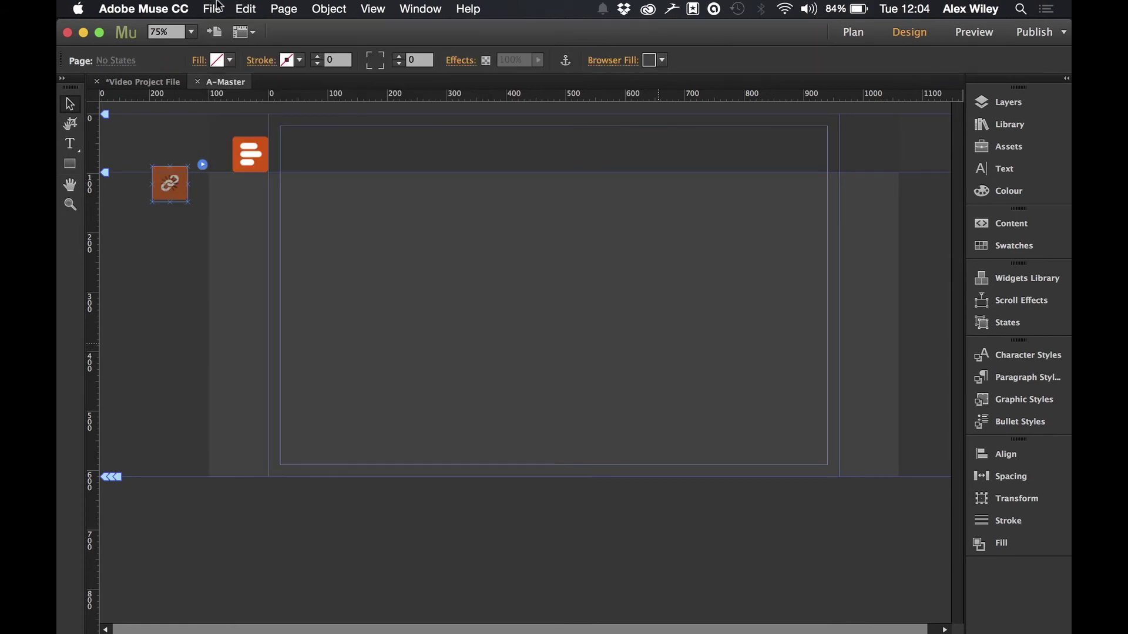
- Preview the A-Master page in the browser and check the Contact link's icon against the Ionicons page
{"action": "left_click", "coordinate": [212, 9]}
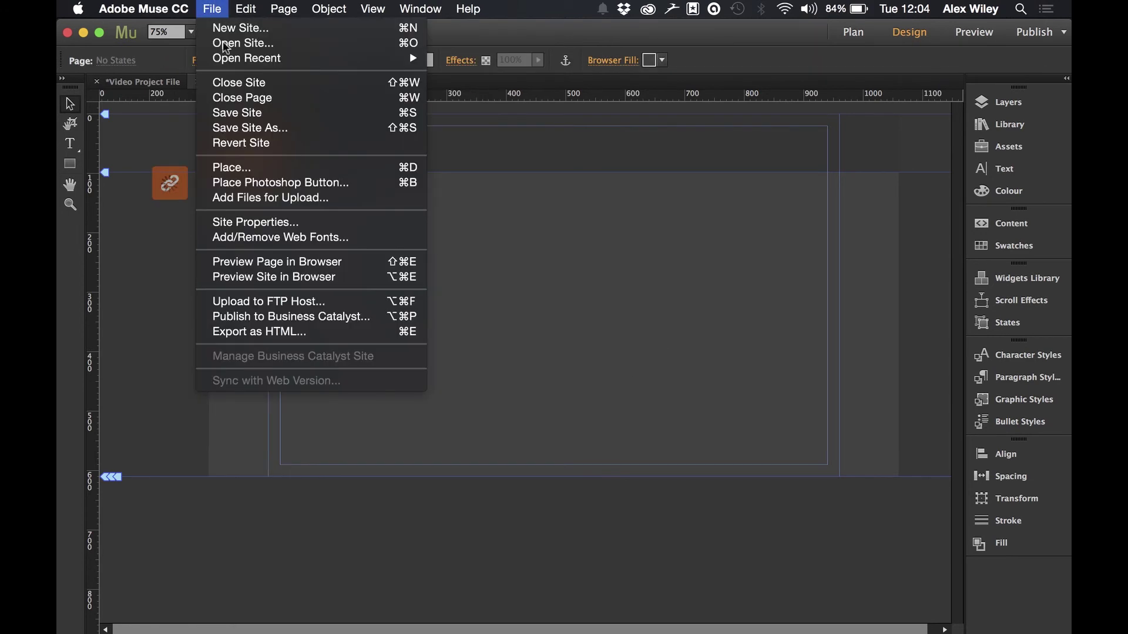
{"action": "left_click", "coordinate": [277, 261]}
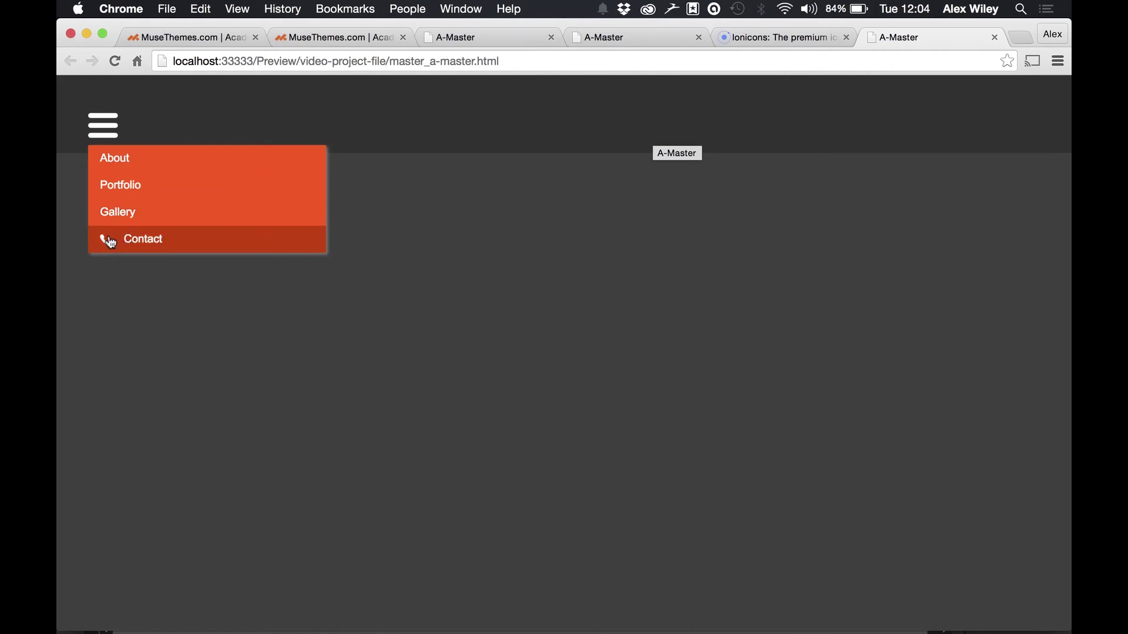
{"action": "left_click", "coordinate": [793, 41]}
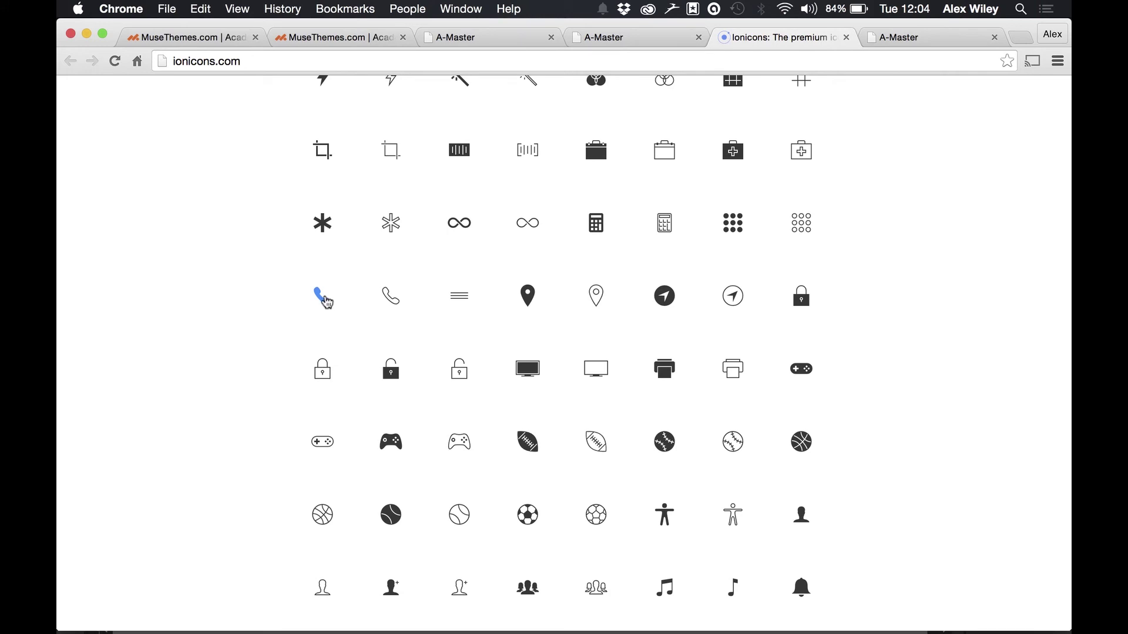
- Return to Adobe Muse and set the Portfolio link's parent title to About in the Dropdown List Link options
{"action": "key", "text": "super+Tab"}
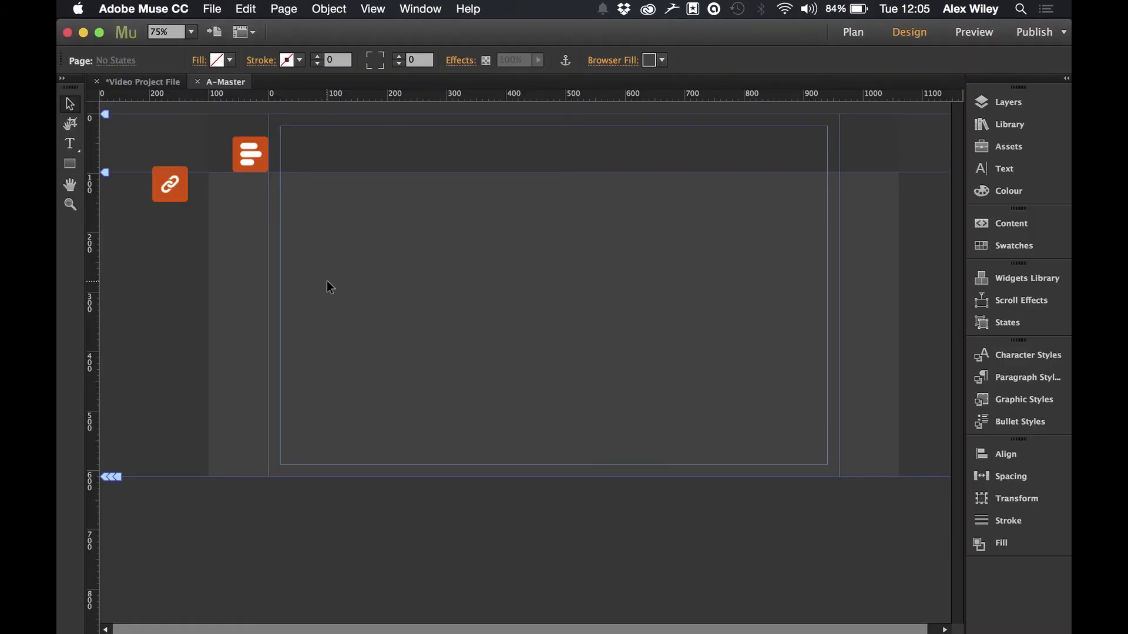
{"action": "left_click", "coordinate": [268, 162]}
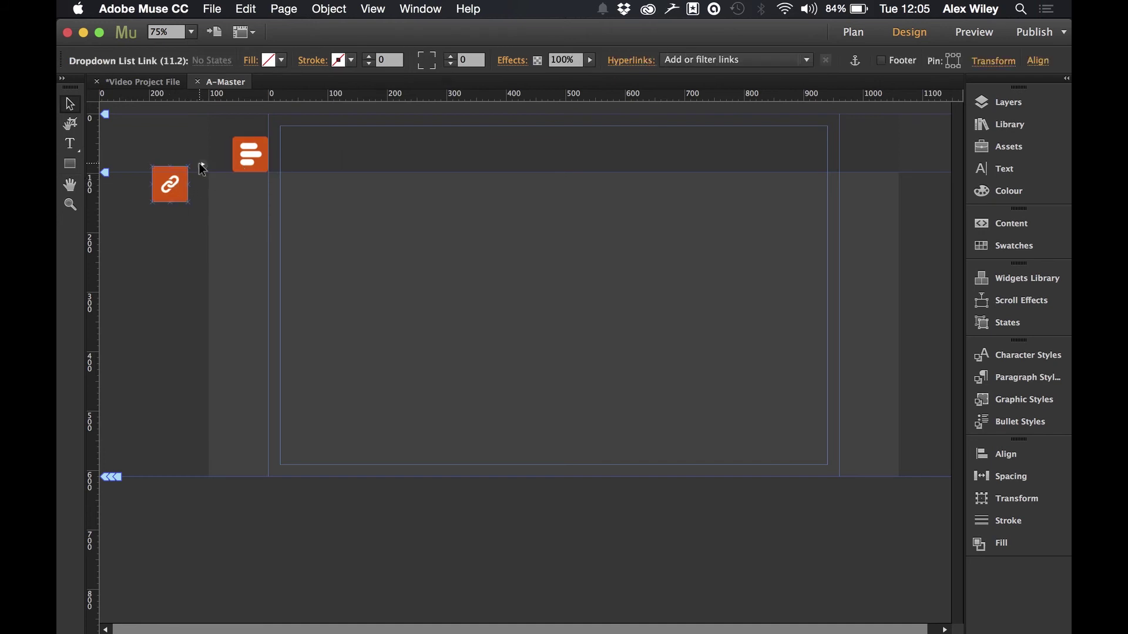
{"action": "left_click", "coordinate": [202, 164]}
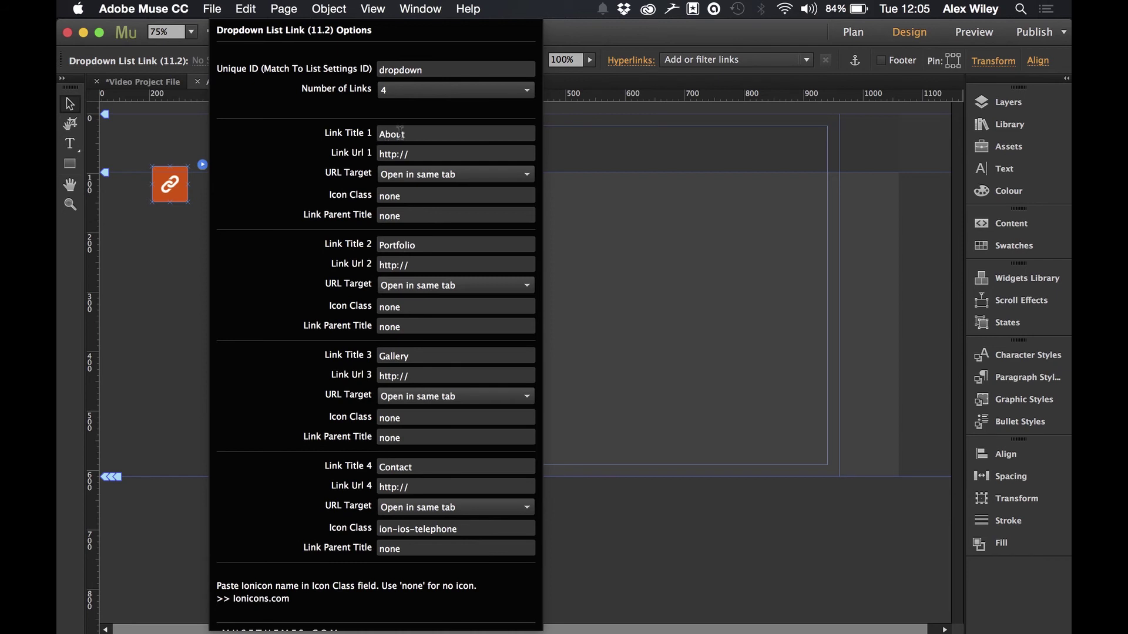
{"action": "double_click", "coordinate": [407, 328]}
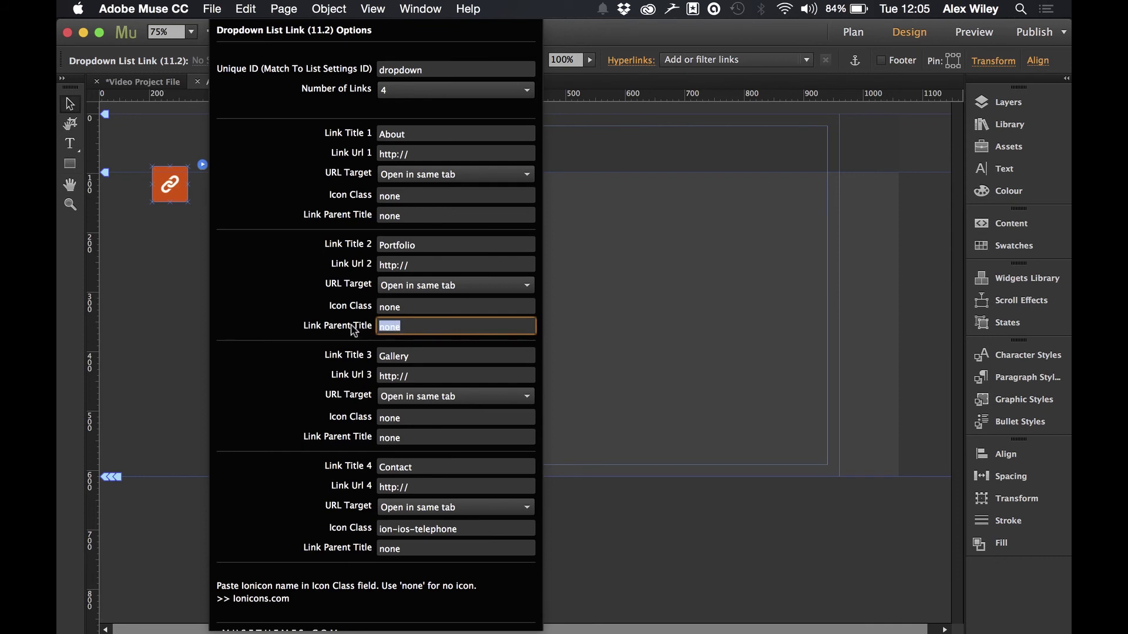
{"action": "type", "text": "About"}
{"action": "key", "text": "Return"}
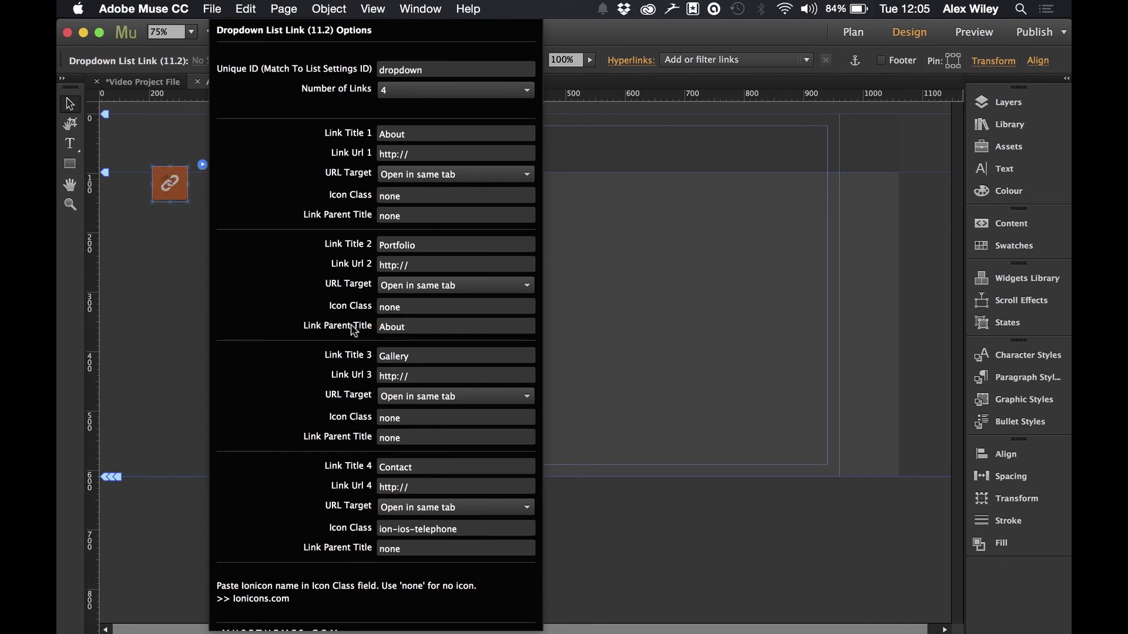
{"action": "left_click", "coordinate": [594, 252]}
- Preview the A-Master page in the browser and test the submenu under the dropdown's About link
{"action": "left_click", "coordinate": [212, 9]}
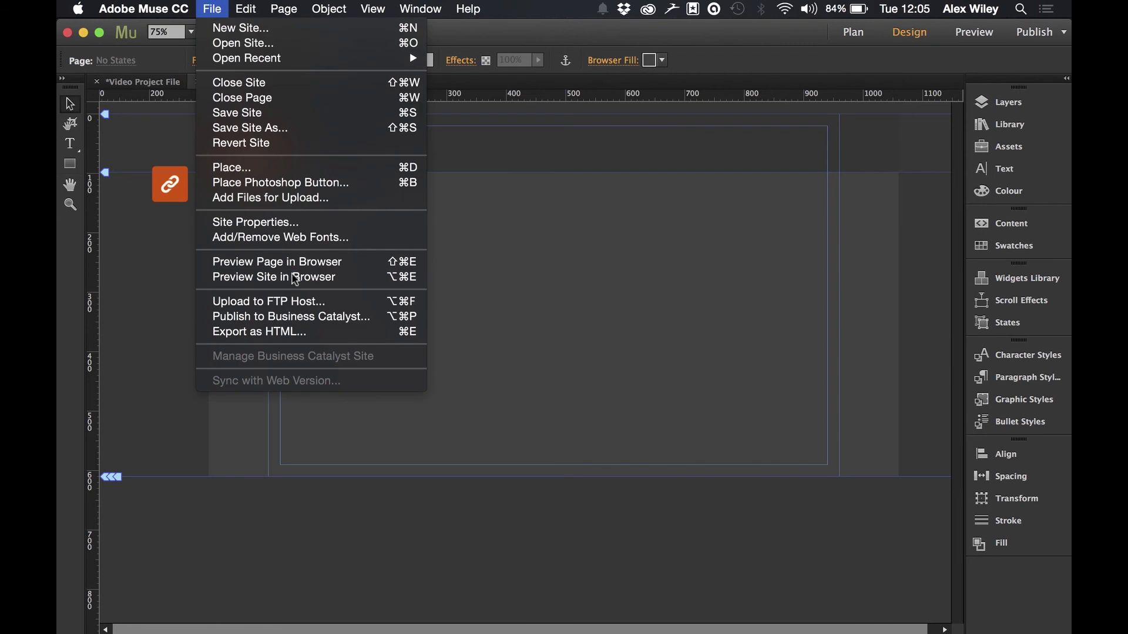
{"action": "left_click", "coordinate": [288, 260]}
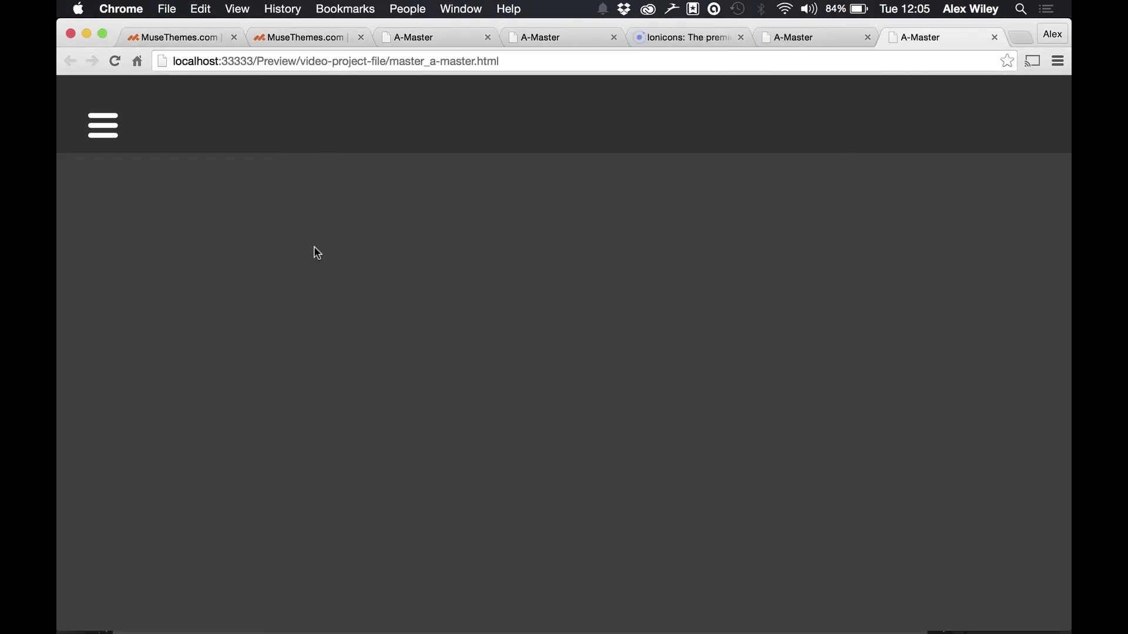
{"action": "left_click", "coordinate": [100, 129]}
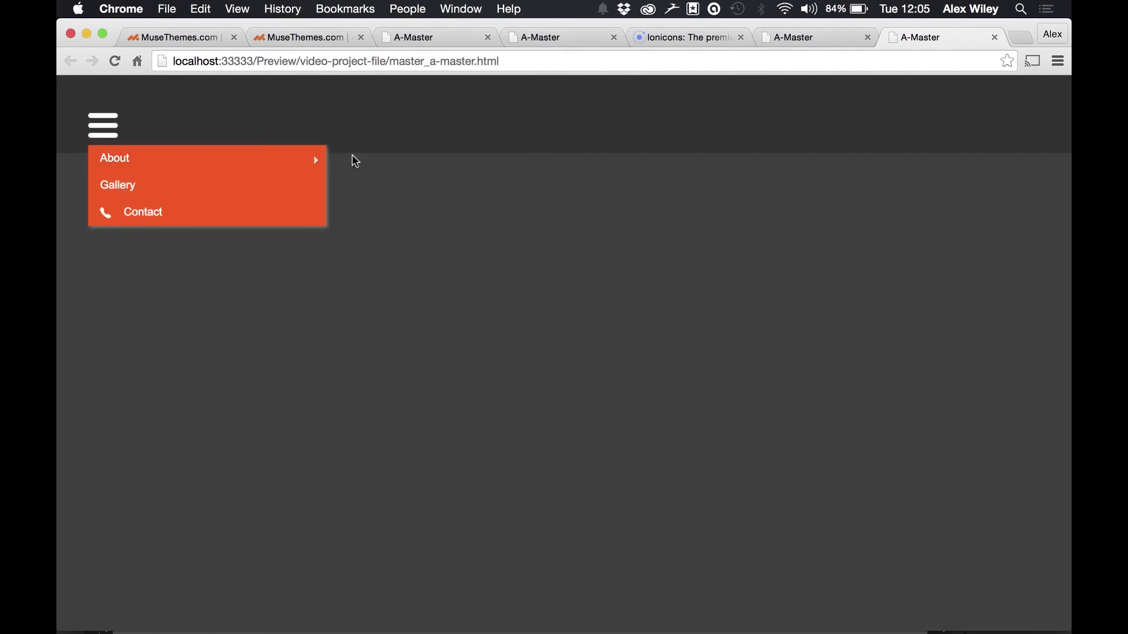
{"action": "mouse_move", "coordinate": [300, 161]}
- Back in Adobe Muse, duplicate the Dropdown List Link widget and reset Portfolio's link parent title to none in the lower copy
{"action": "key", "text": "super+Tab"}
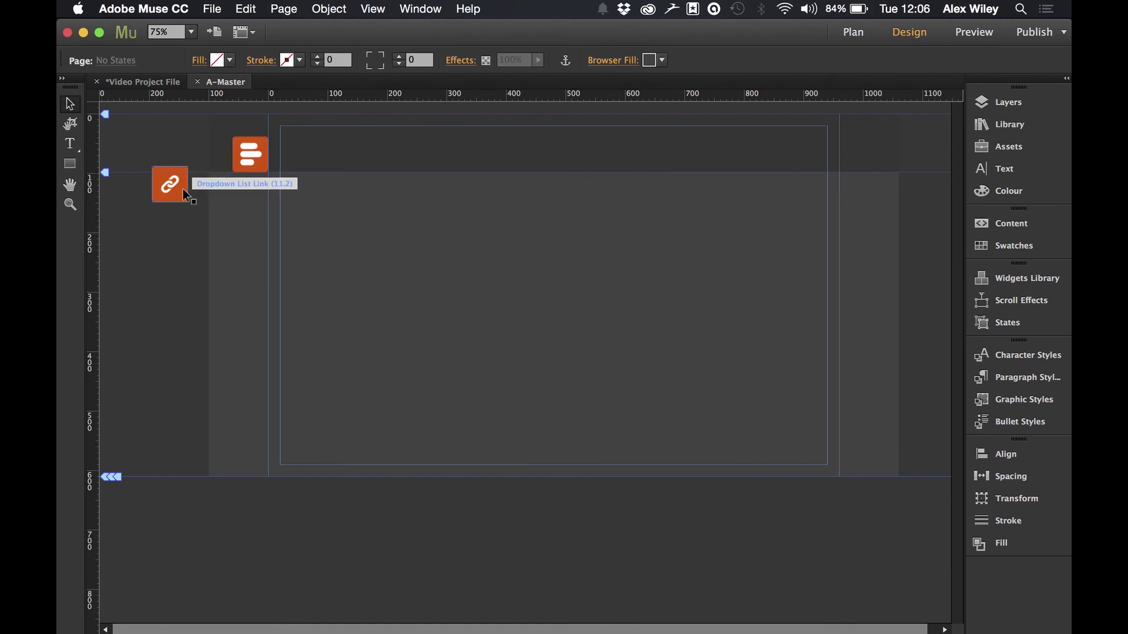
{"action": "mouse_move", "coordinate": [179, 187]}
{"action": "left_mouse_down"}
{"action": "mouse_move", "coordinate": [169, 145]}
{"action": "mouse_move", "coordinate": [169, 192]}
{"action": "left_mouse_up"}
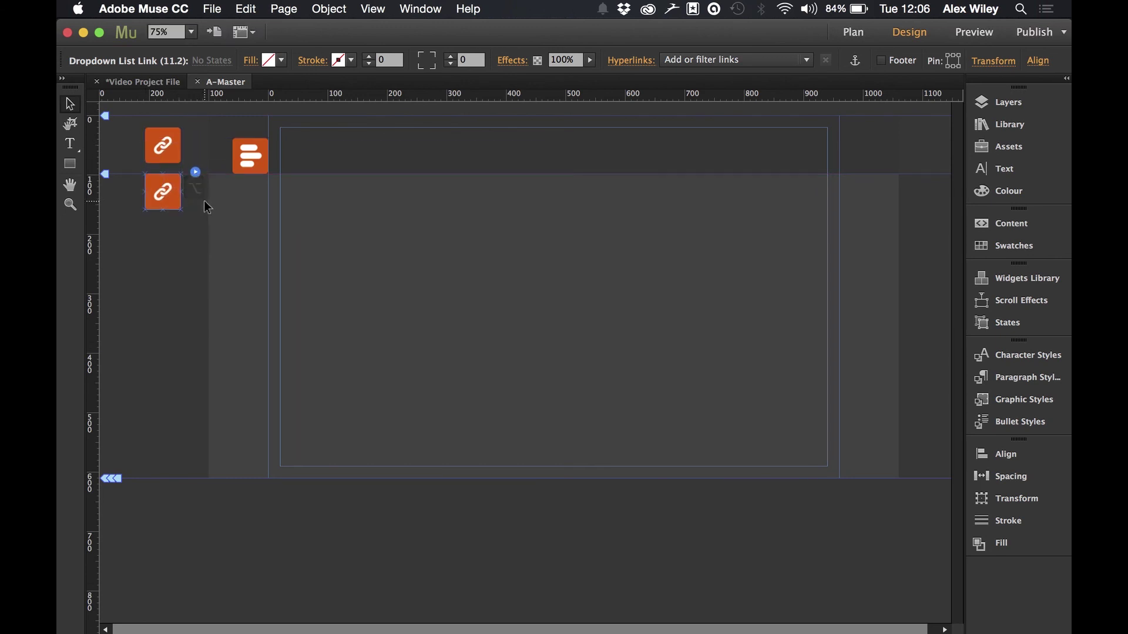
{"action": "left_click", "coordinate": [195, 172]}
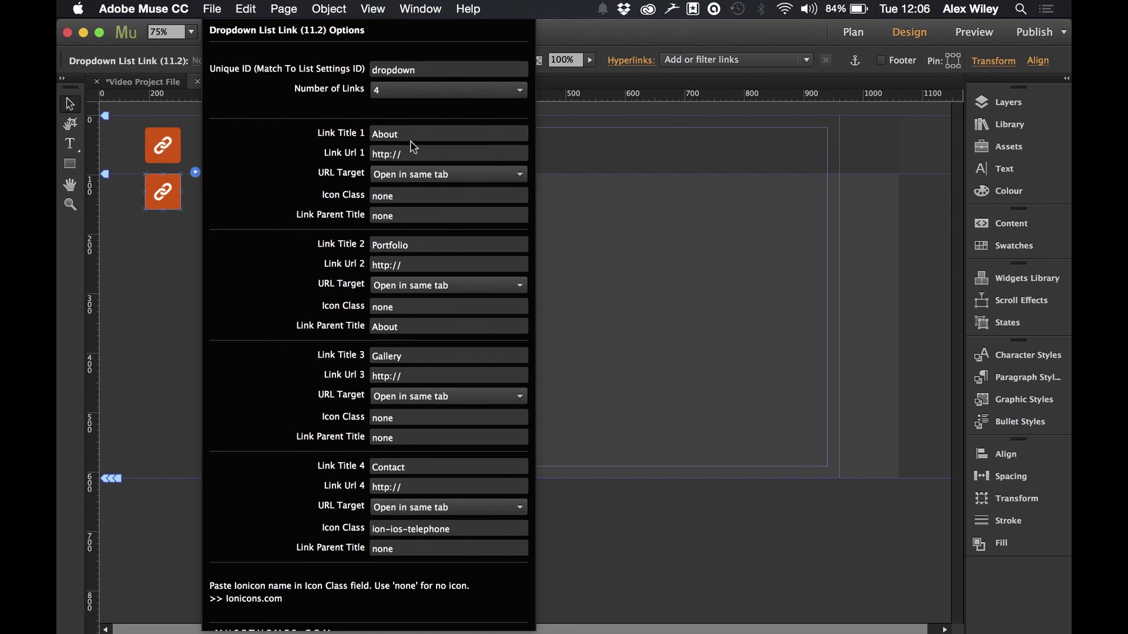
{"action": "left_click", "coordinate": [404, 327]}
{"action": "key", "text": "super+a"}
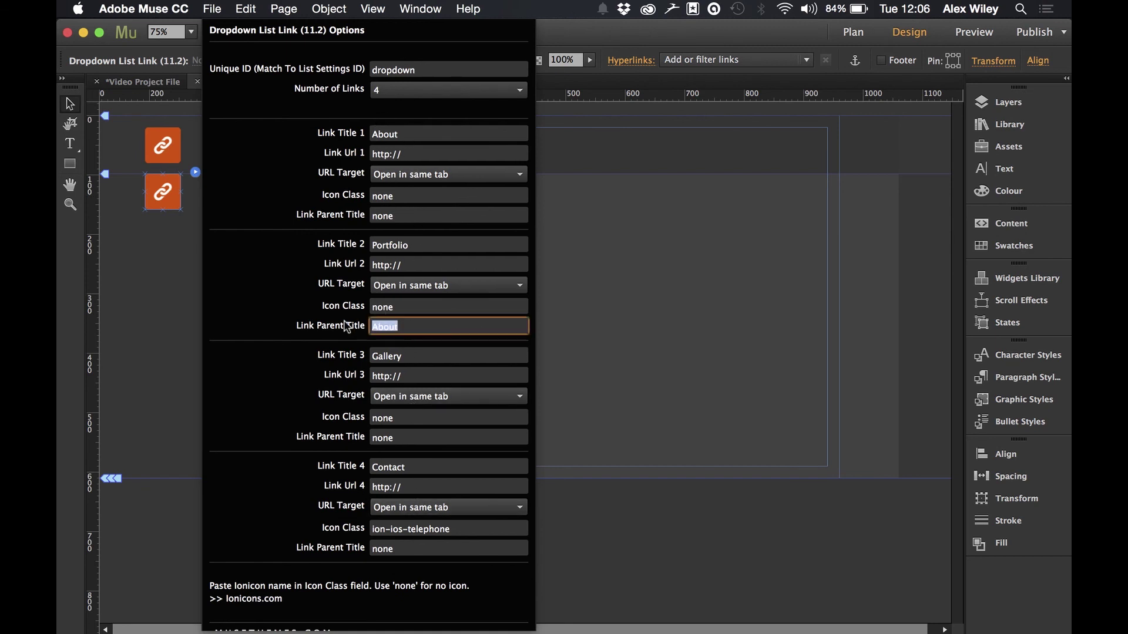
{"action": "key", "text": "BackSpace"}
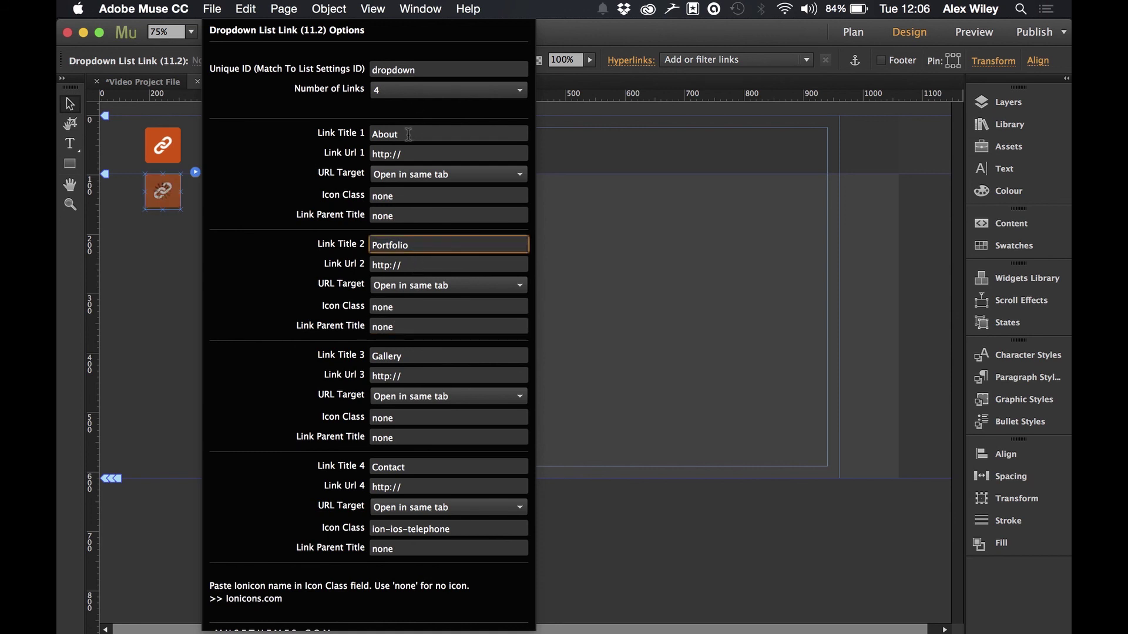
{"action": "left_click", "coordinate": [594, 137]}
- Preview the A-Master page in the browser and examine the dropdown's links and submenus from both link widgets
{"action": "left_click", "coordinate": [223, 10]}
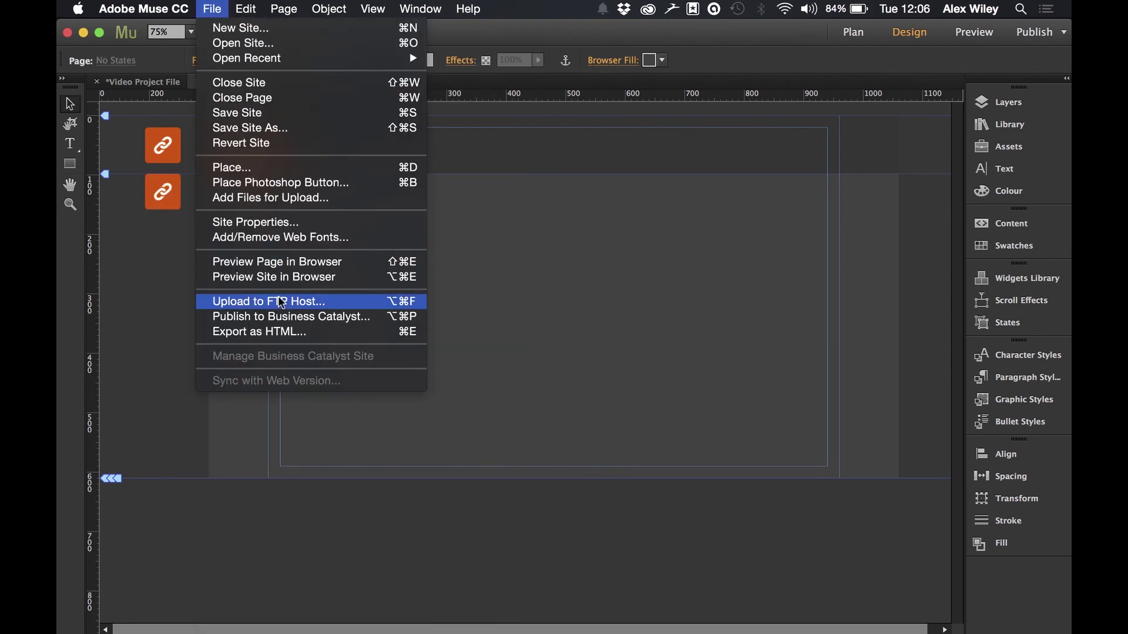
{"action": "left_click", "coordinate": [280, 262]}
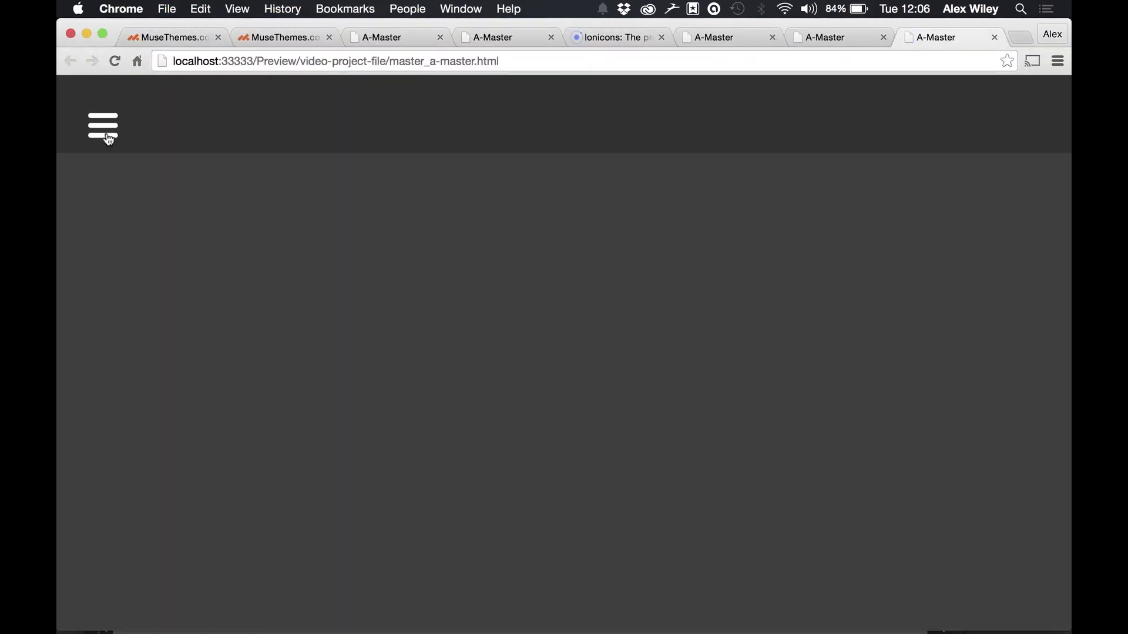
{"action": "left_click", "coordinate": [109, 134]}
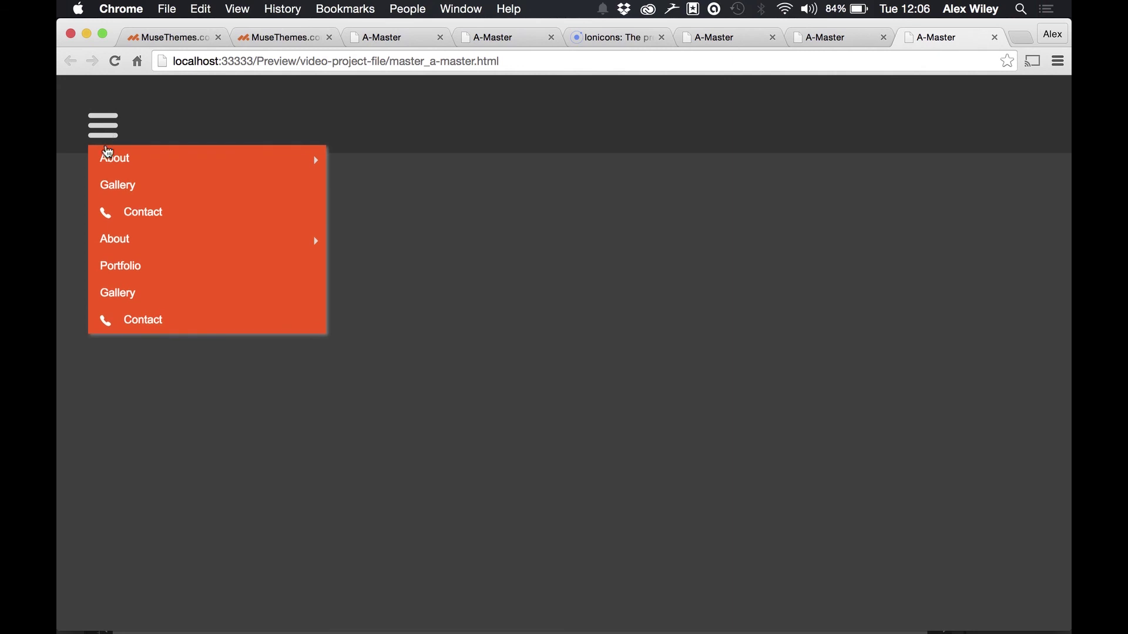
{"action": "mouse_move", "coordinate": [170, 245]}
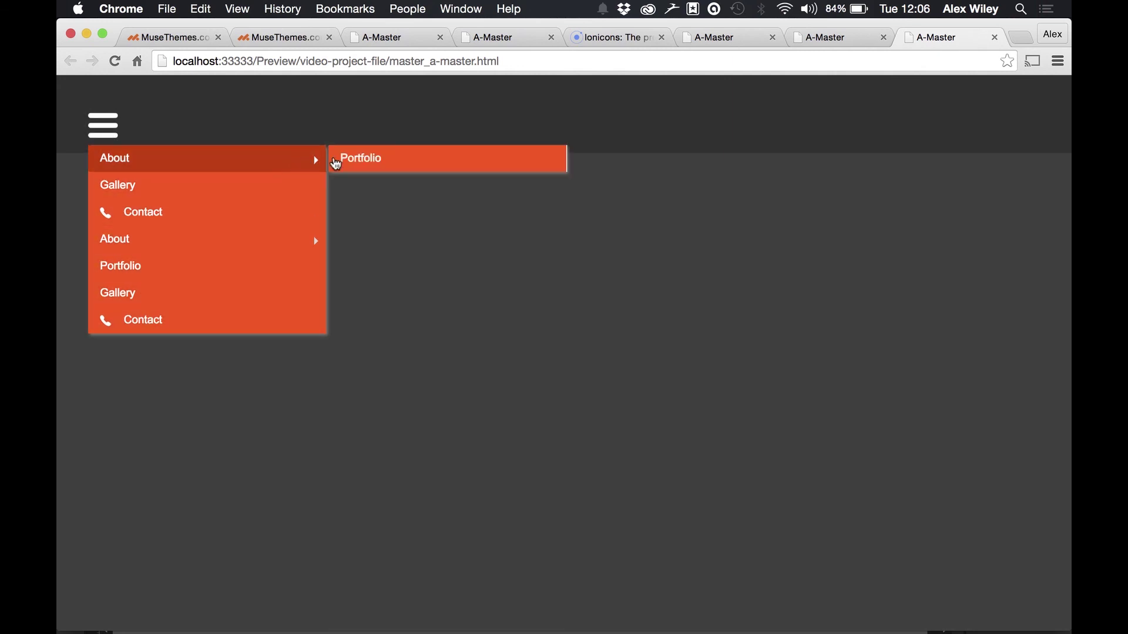
{"action": "mouse_move", "coordinate": [282, 237]}
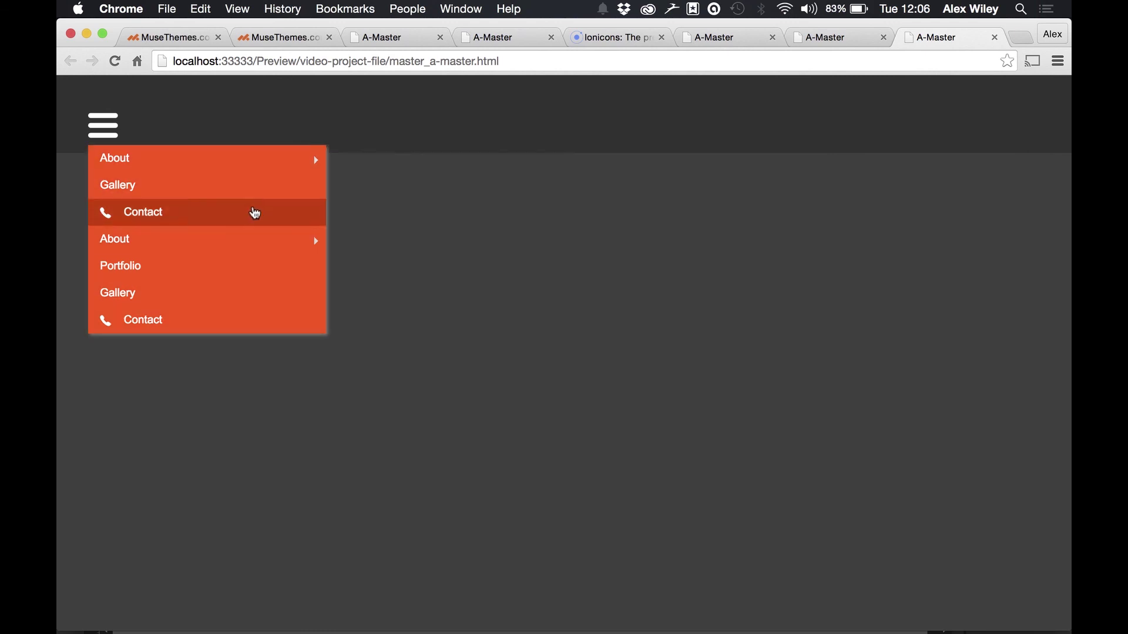
- Return to Adobe Muse and review the Dropdown List widget's button and styling settings
{"action": "left_click", "coordinate": [318, 372]}
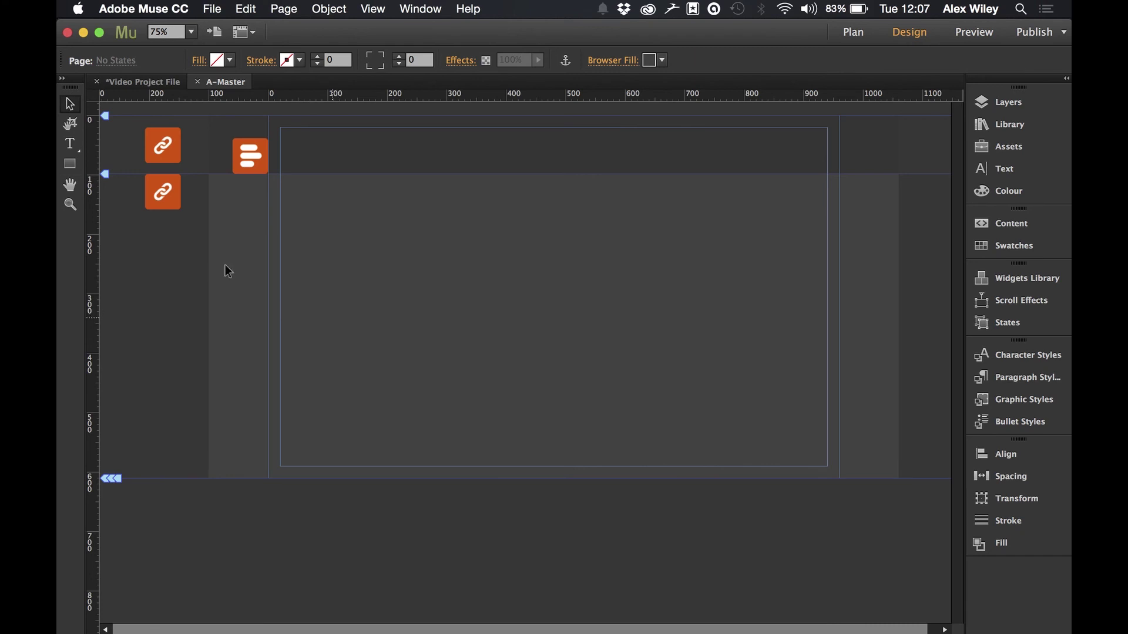
{"action": "left_click", "coordinate": [266, 152]}
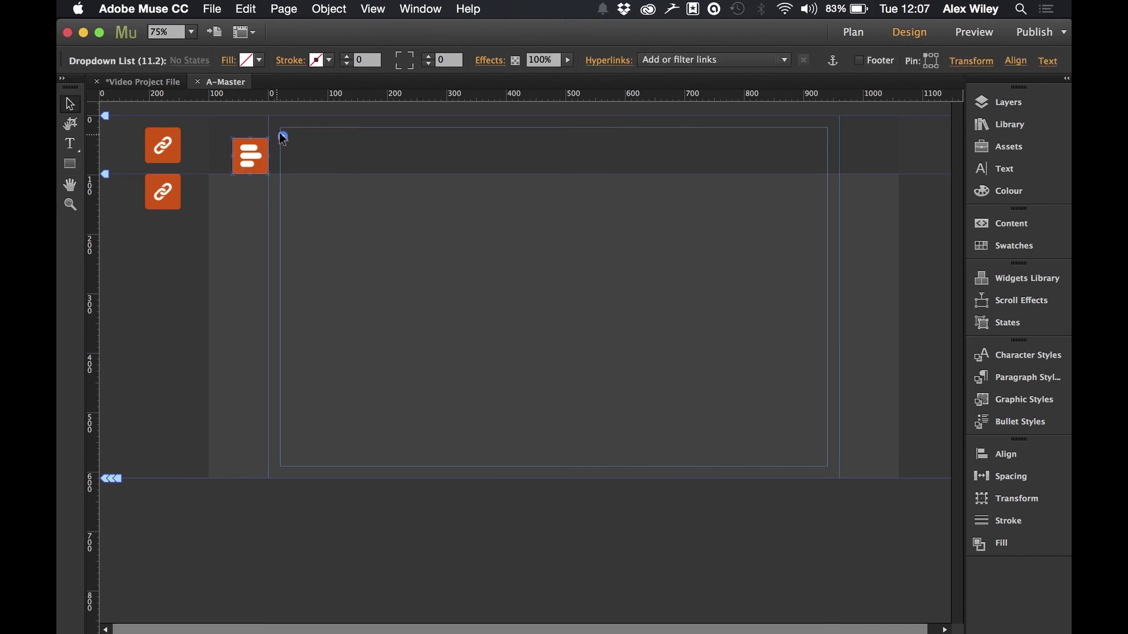
{"action": "left_click", "coordinate": [283, 136]}
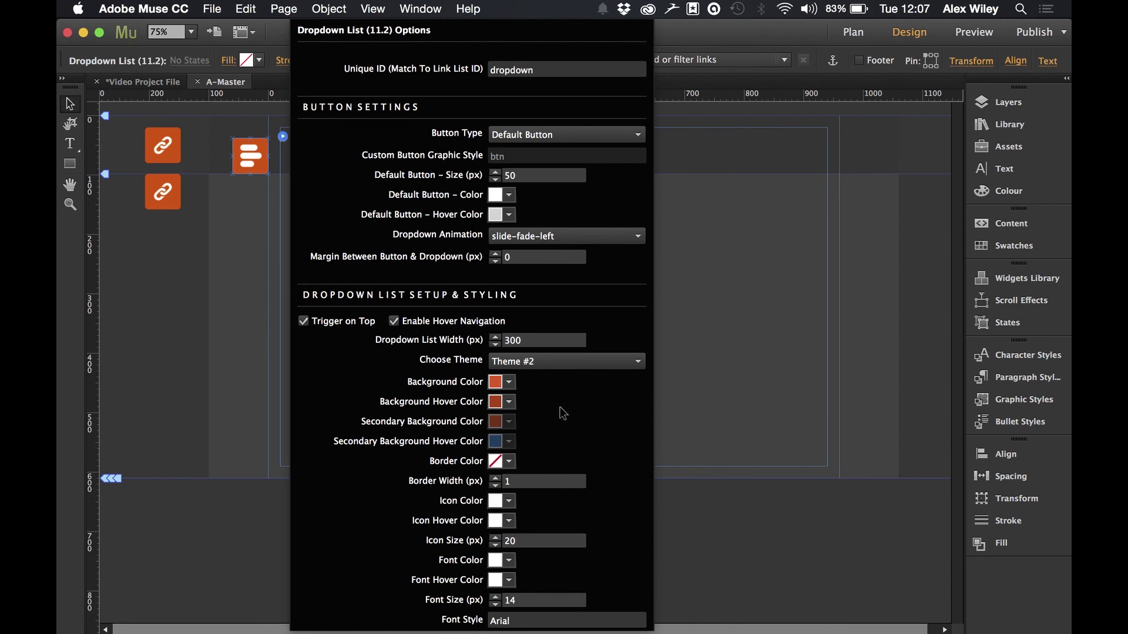
{"action": "left_click", "coordinate": [736, 350]}
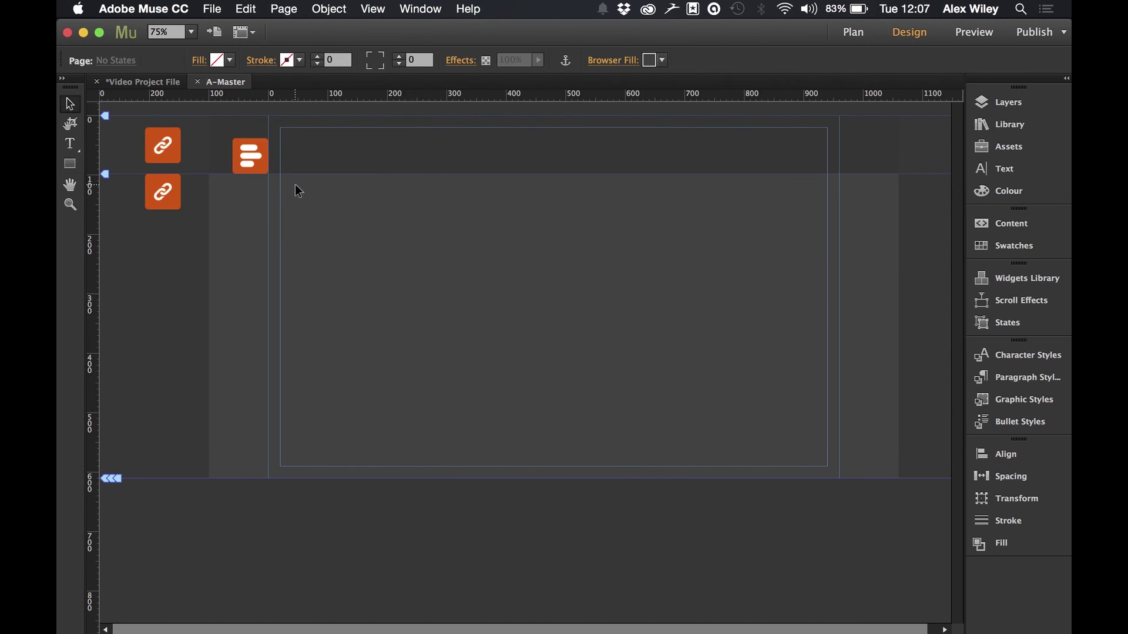